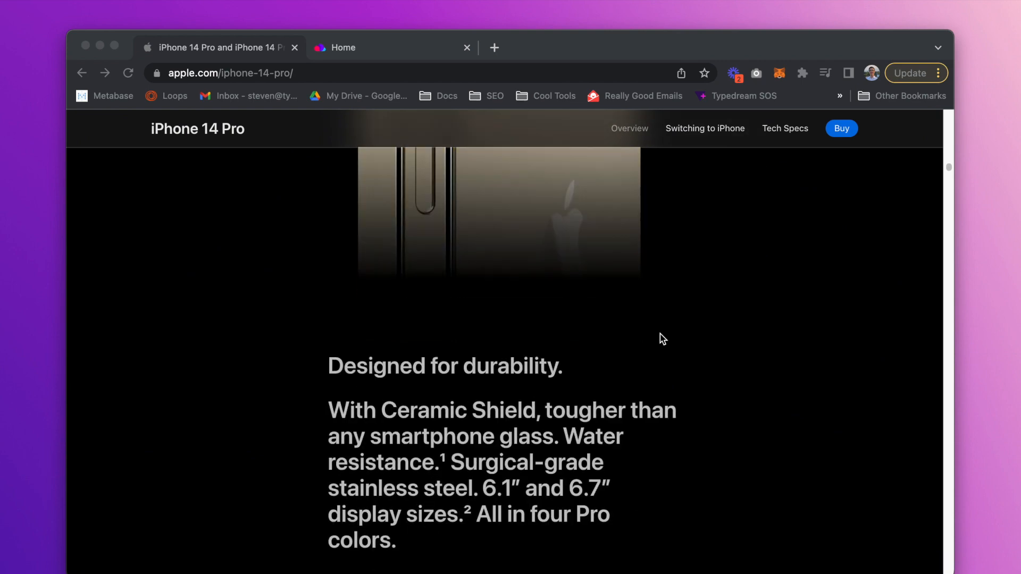
- Examine the iPhone 14 Pro page and the finished travel landing page as design references
scroll(663, 338, down, 5)
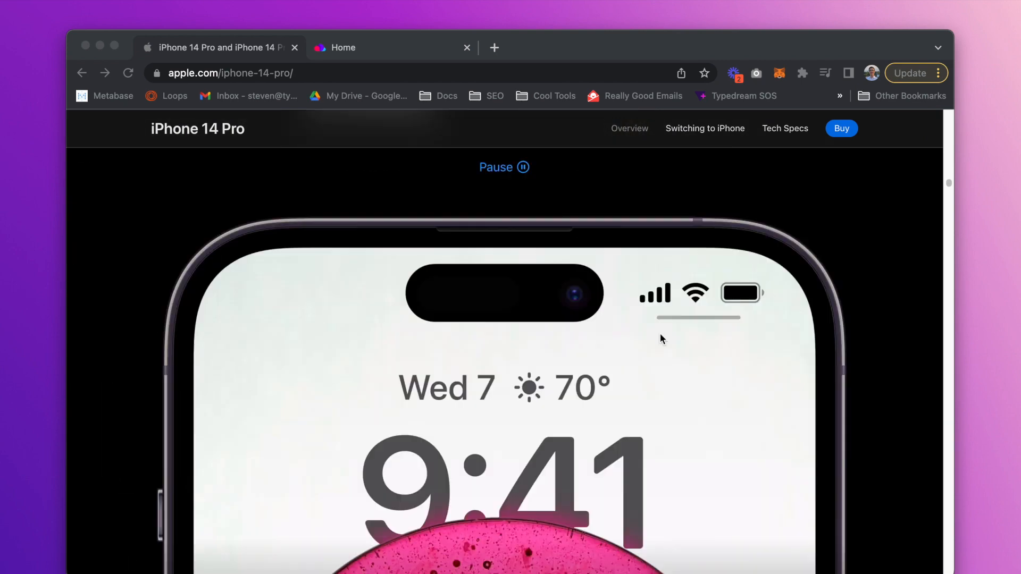
scroll(678, 279, down, 6)
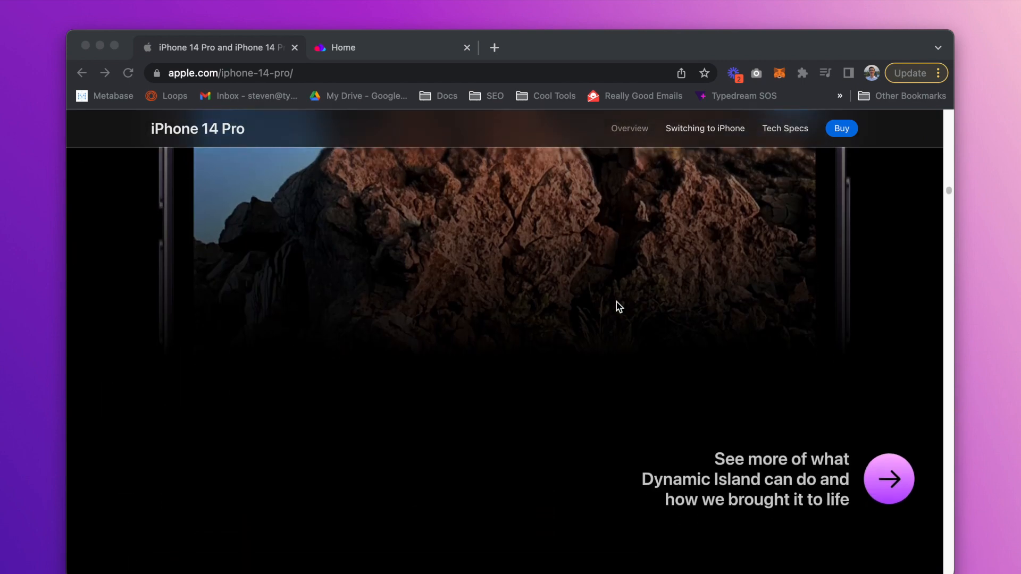
scroll(635, 315, down, 8)
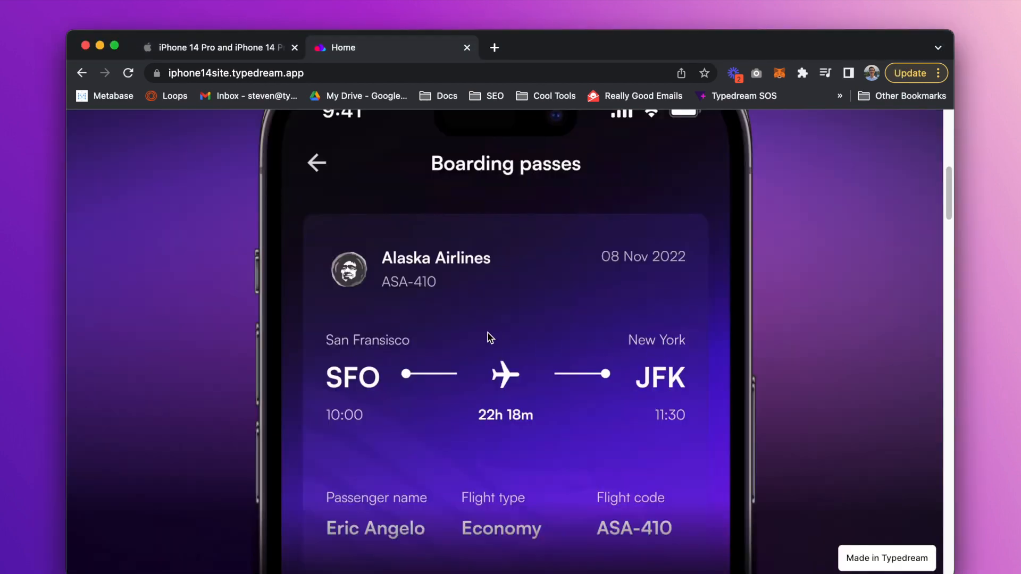
scroll(488, 333, down, 10)
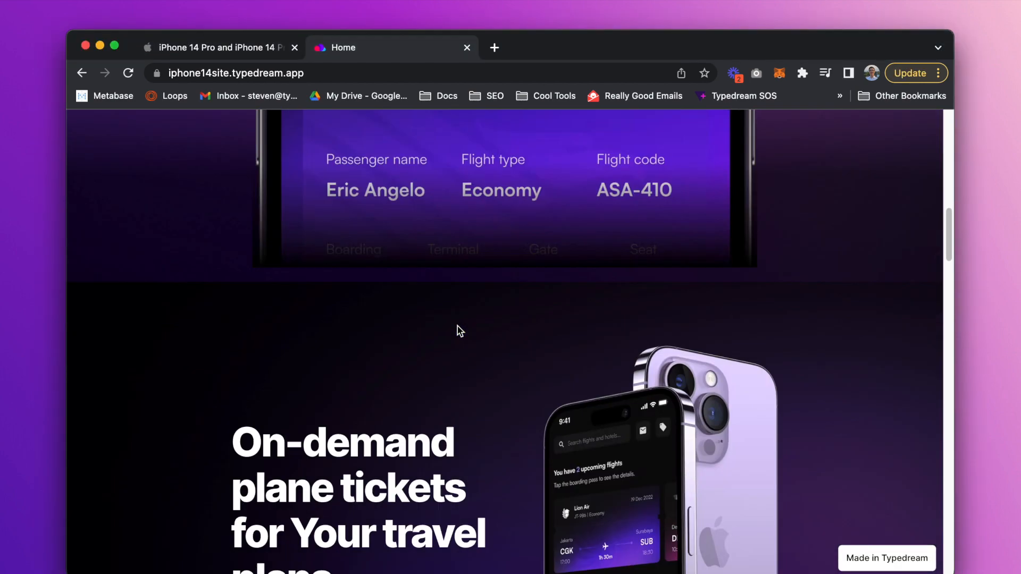
scroll(484, 328, down, 12)
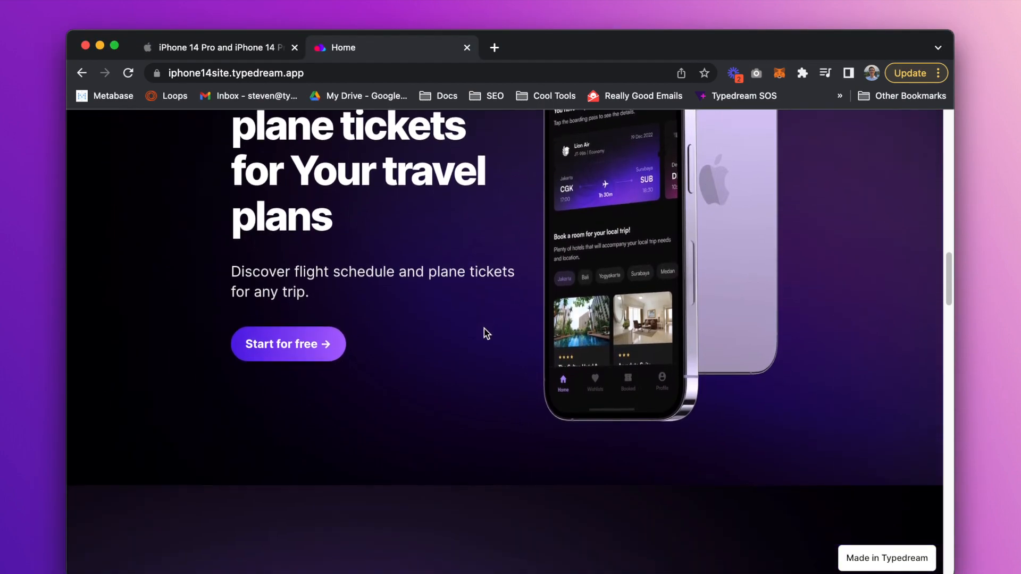
scroll(490, 335, down, 10)
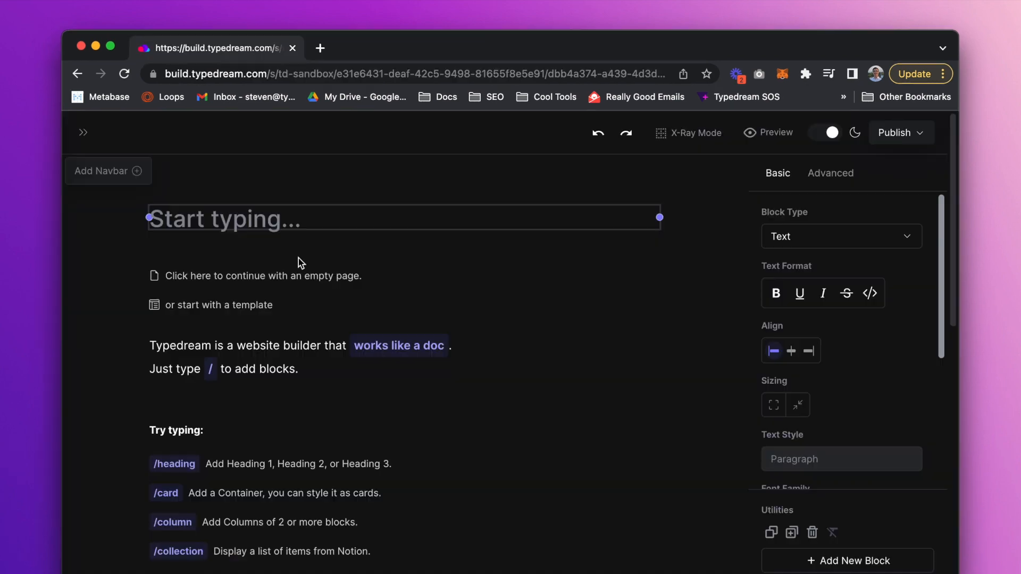
- Start an empty page with a container holding the centered Heading 1 "Easy, Hassle-Free Travel for Gen Z Adventurers"
click(301, 274)
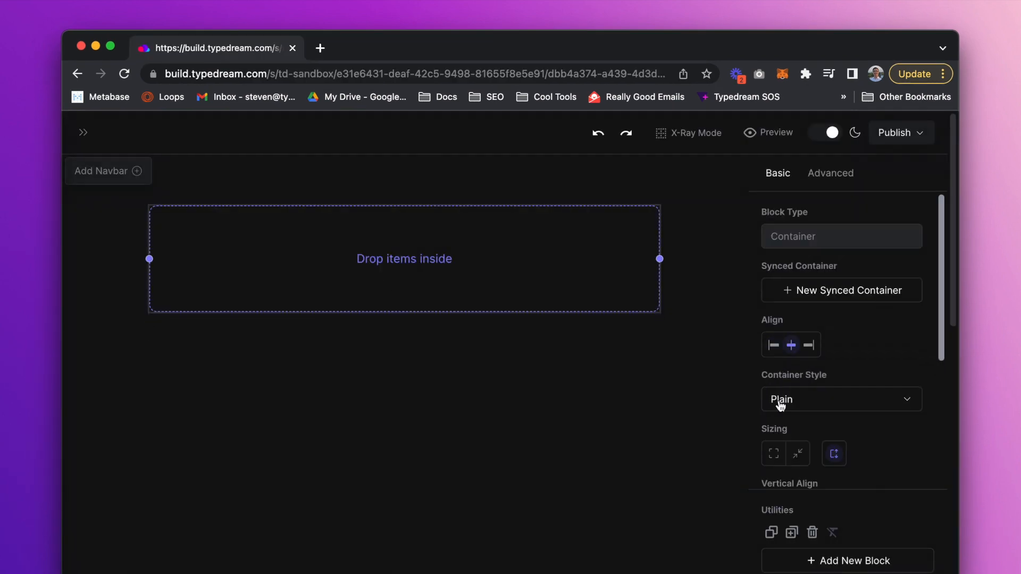
text(/)
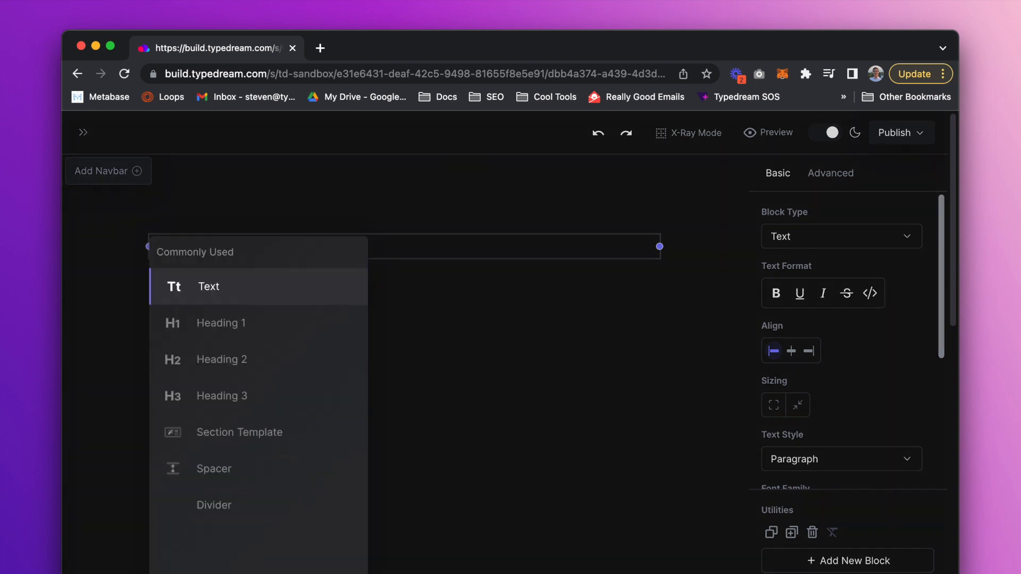
key(Down)
key(Return)
text(Easy, Hassle-Free Travel)
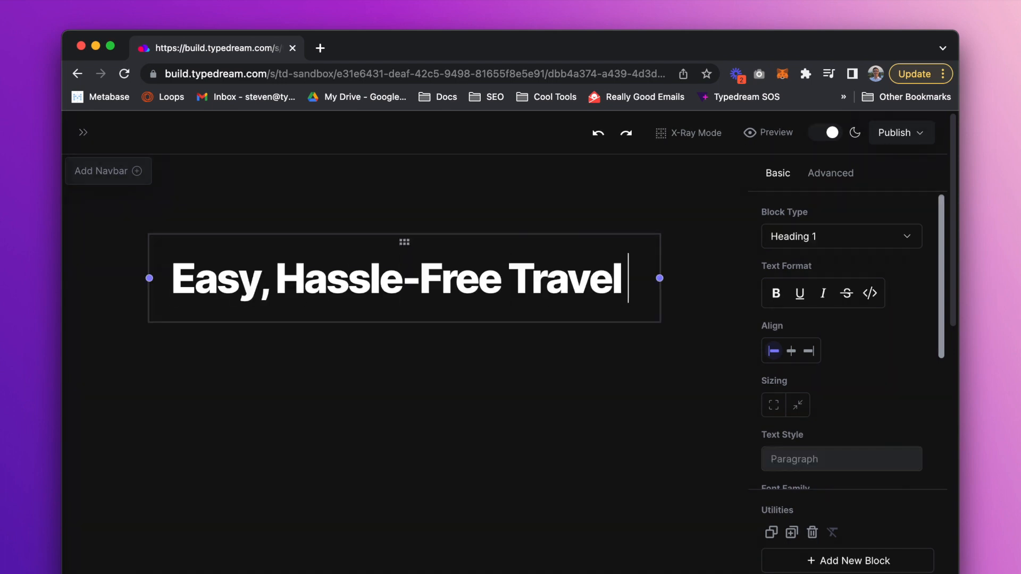
text( for Gen Z Adventurers)
key(Return)
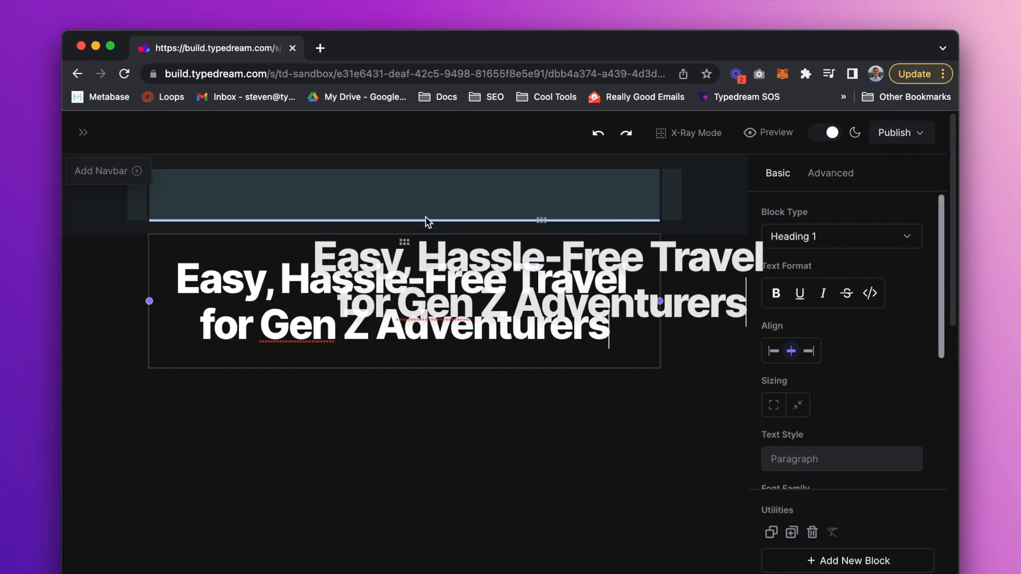
- Add "Book plane tickets and hotels in a click." below the heading as centered gray Subtitle 2 text
text(Book plane tid)
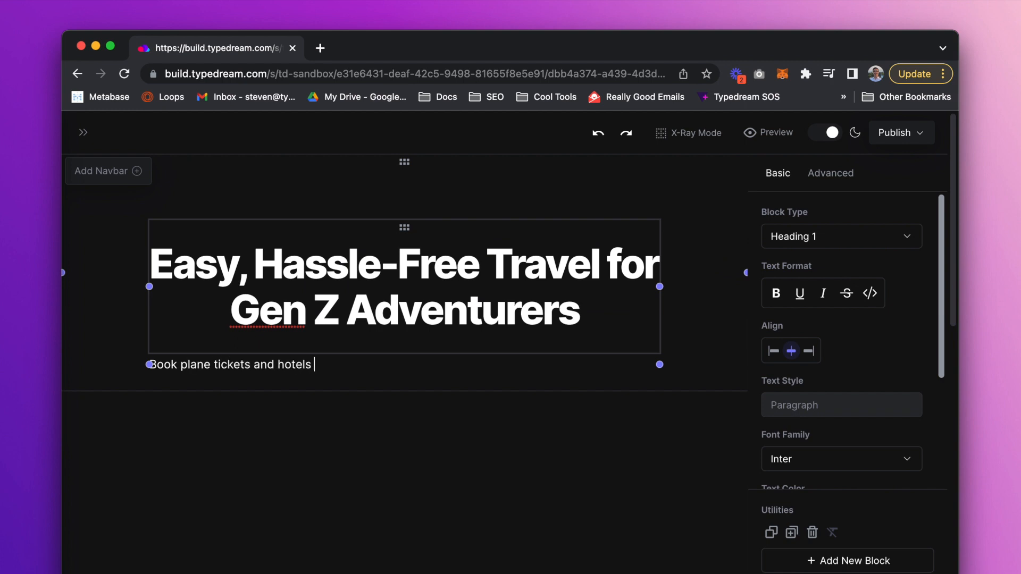
key(shift+super+Left)
scroll(834, 324, down, 3)
click(872, 270)
click(783, 377)
scroll(787, 367, up, 3)
click(792, 347)
click(567, 365)
- Insert an image block below the subtitle and duplicate it
key(Return)
key(Return)
text(/image)
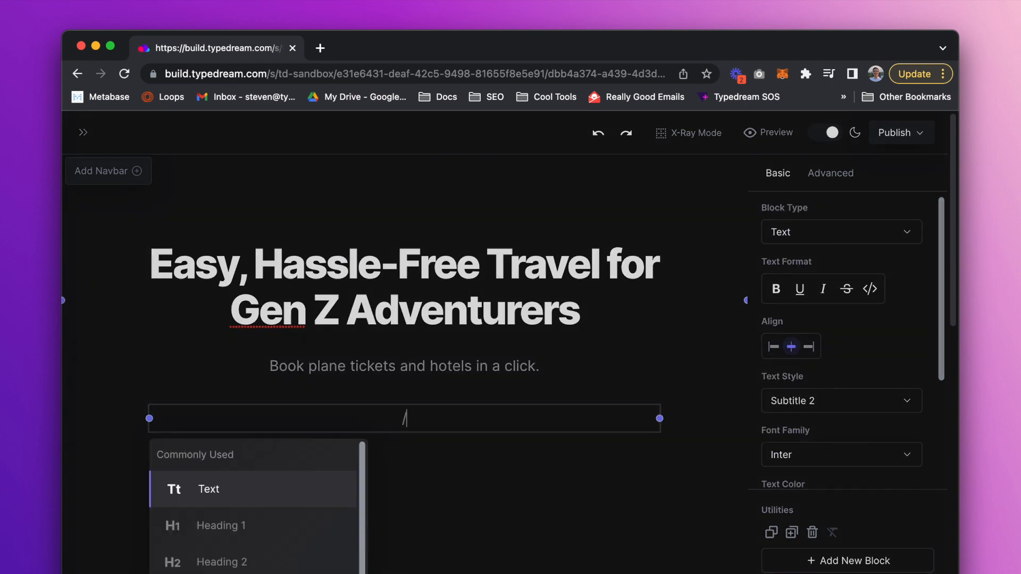
key(Return)
key(super+d)
- Add a new container below the two image blocks and insert two columns in it
click(493, 459)
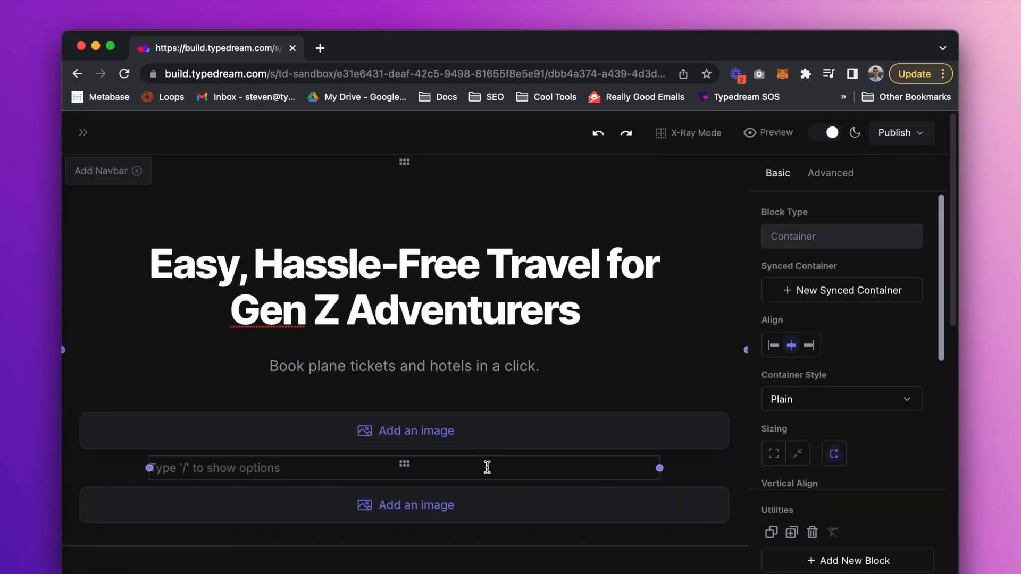
scroll(478, 461, down, 2)
key(Return)
drag(407, 383, 402, 464)
scroll(399, 458, up, 2)
scroll(393, 447, down, 2)
text(/)
click(359, 460)
click(362, 461)
click(402, 468)
text(/columns)
key(Return)
- Replace the first column's text with the Heading 2 "On-demand plane tickets for your spontaneous travel plans"
triple_click(333, 433)
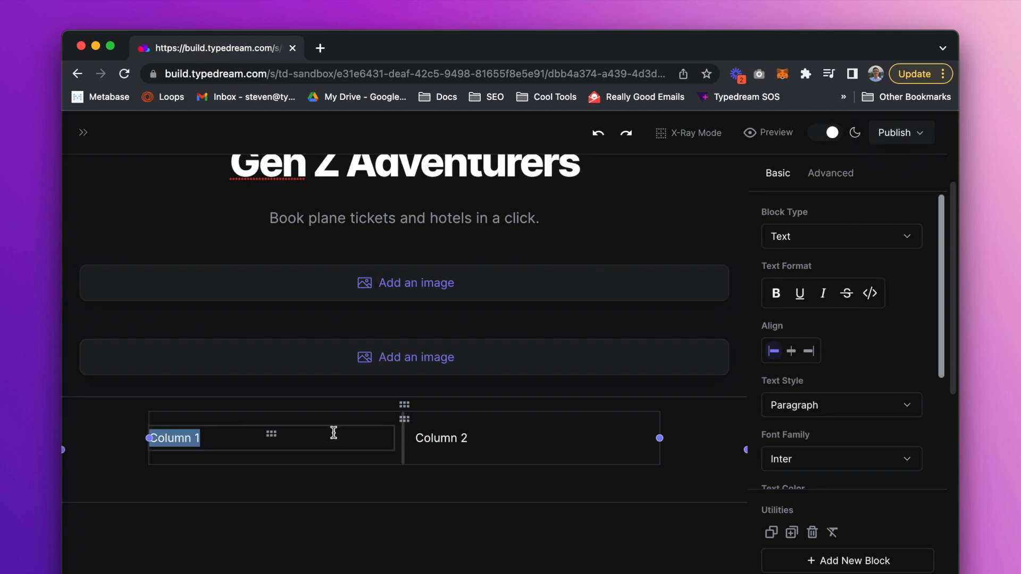
text(/h2)
key(Return)
text(On-demand plane tickets for your spontaneous travel plans)
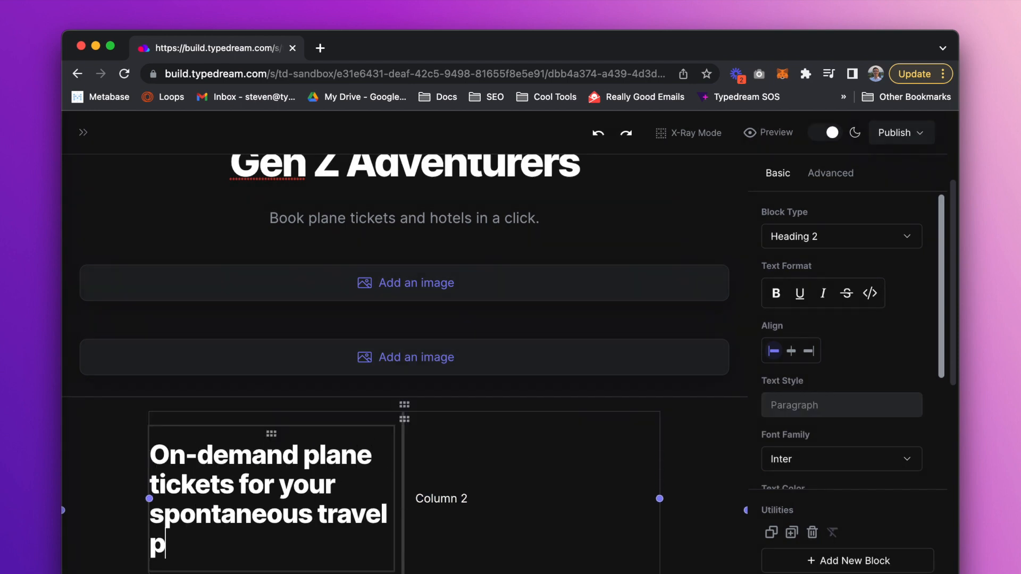
- Add "Discover best value flight schedules and tickets for any trip." below the heading in gray Subtitle 2 style
key(Return)
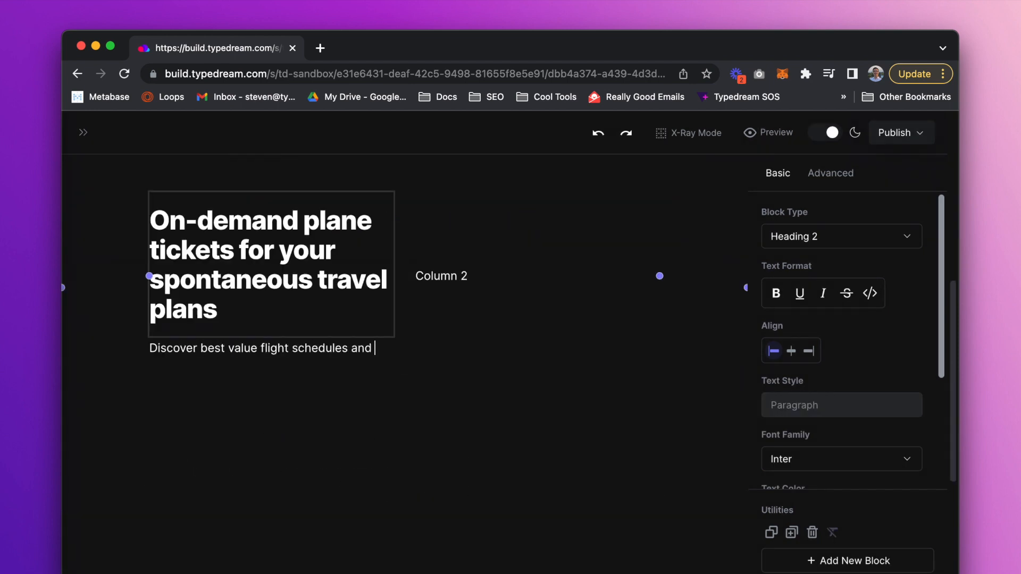
text(tickets for any trip.)
triple_click(255, 356)
click(842, 405)
scroll(842, 405, down, 3)
click(842, 357)
click(814, 415)
click(388, 376)
- Add a "Start for free →" button below the description and replace the second column's text with an image block
key(Return)
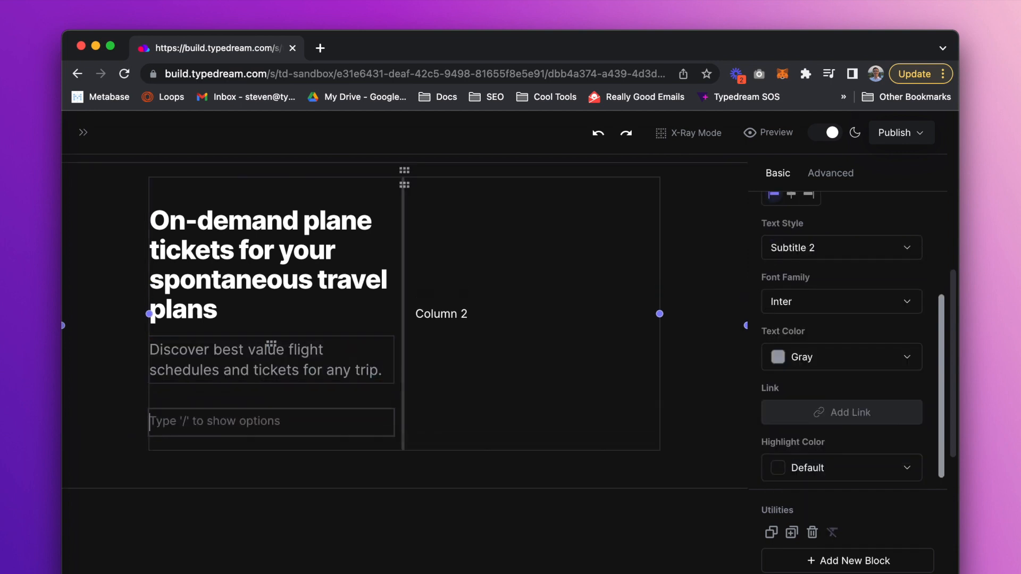
text(/button)
key(Return)
text(Start for free →)
triple_click(471, 328)
text(/image)
key(Return)
- Add another full-width container below the plane tickets section and insert two columns in it
click(419, 522)
scroll(419, 522, down, 6)
drag(409, 194, 410, 210)
text(/container)
key(Return)
click(415, 387)
click(834, 454)
click(410, 410)
drag(406, 401, 406, 340)
text(/colum)
key(Return)
- Put an image block in the first column and the Heading 2 "Collect exciting points by traveling" in the second
triple_click(173, 329)
text(/image)
key(Return)
triple_click(477, 348)
text(/h2)
key(Return)
text(Collect exciting points by travelling)
right_click(566, 375)
click(609, 375)
key(BackSpace)
key(super+Right)
- Add the description "Trade points into privileges and meaningful travel experiences that you can enjoy." below the heading
key(Return)
text(Trade points)
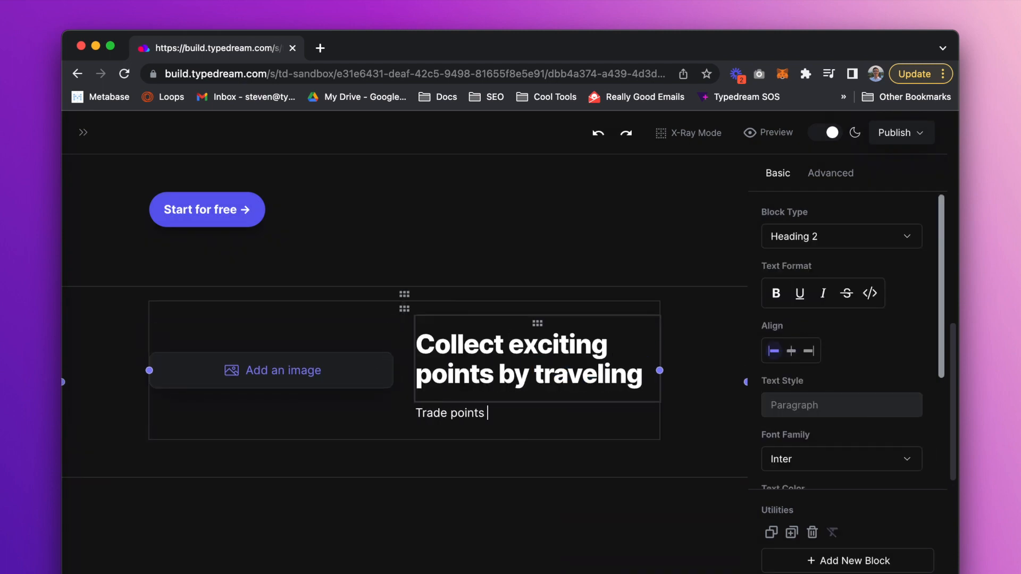
text( into privileges that you can enjoy)
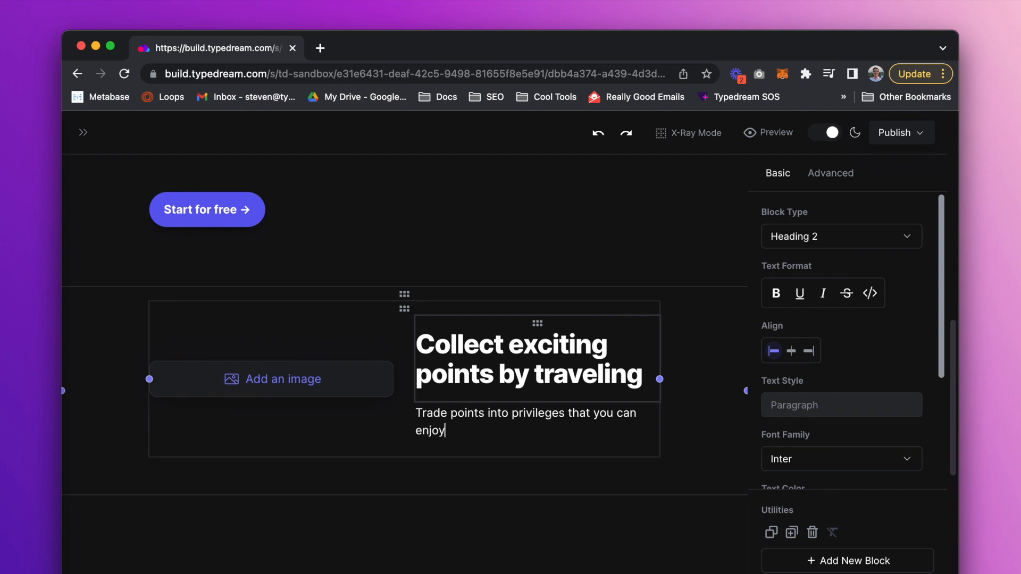
click(567, 414)
text(and meaningful travel experiences)
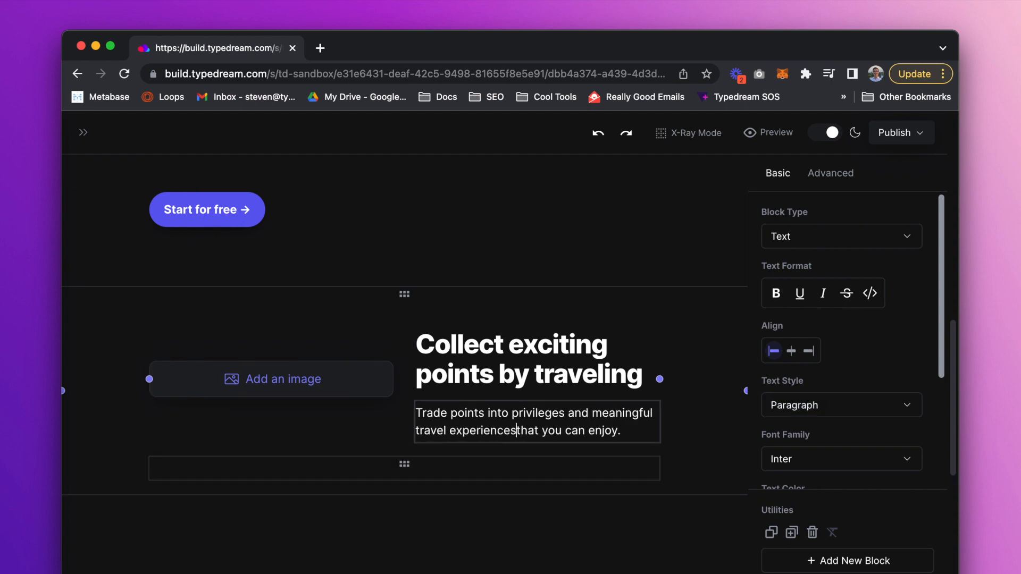
- Add a button labeled "Start for free →" in bold below the points description
key(super+Right)
key(Return)
text(/button)
key(Return)
text(Start for free ->)
triple_click(527, 501)
key(super+b)
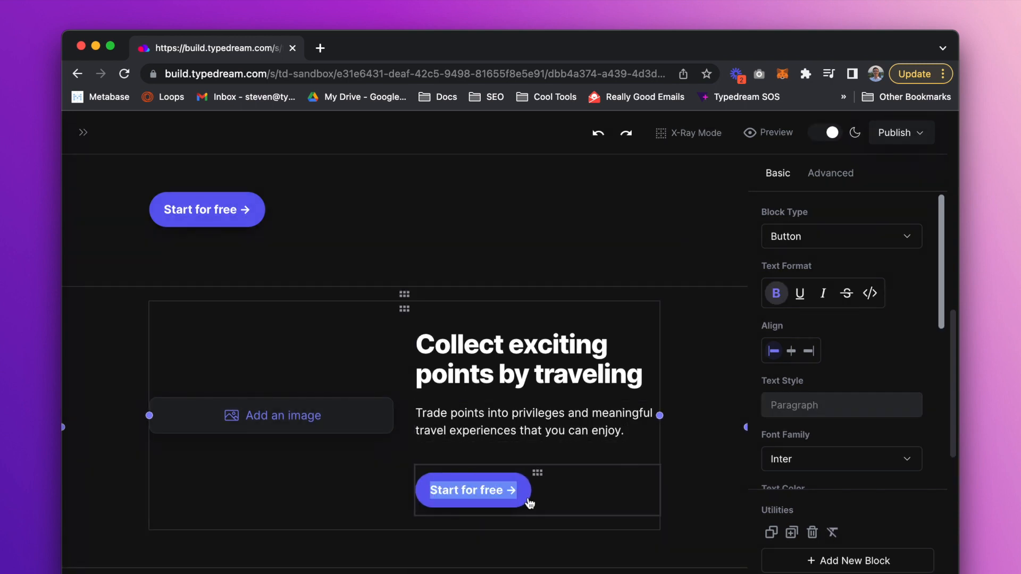
- Insert a new container below the points section and stretch it to full width
key(Right)
key(Return)
key(Return)
text(/container)
key(Return)
click(579, 424)
click(775, 457)
- Add the centered Heading 2 "Travel with peace of mind when you book on Traverz" to the new section
text(/h2)
key(Return)
text(Travel with peace of mind when you book on Traverz)
triple_click(544, 498)
key(super+shift+e)
key(Right)
- Add "A guarantee you get when you book with us" below the heading as centered gray Subtitle 2 text
key(Return)
click(498, 529)
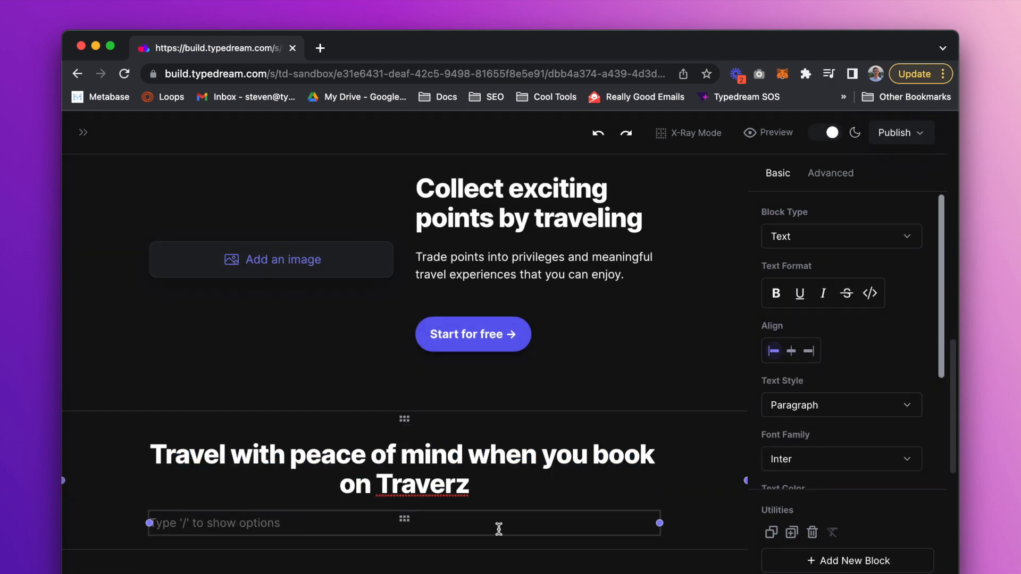
text(A guarantee you get when you book with us)
triple_click(498, 526)
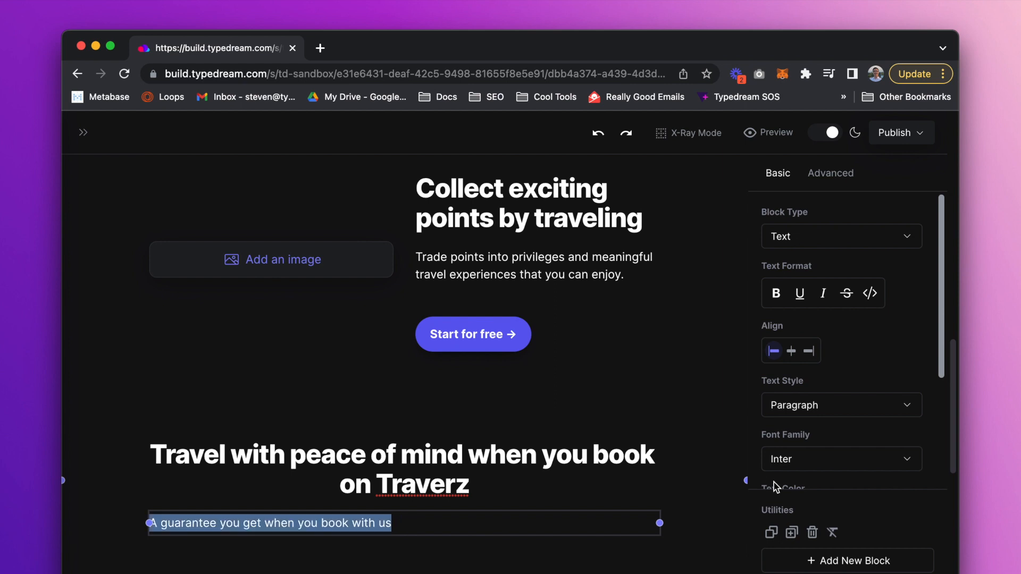
scroll(775, 479, down, 2)
click(825, 318)
click(814, 353)
click(791, 264)
- Insert two columns below the guarantee subtitle and replace each column's text with an empty container
click(570, 529)
key(Return)
text(/col)
key(Return)
triple_click(333, 360)
text(/container)
key(Return)
triple_click(443, 414)
text(/container)
click(537, 402)
- Add a third container below the two columns and narrow it, keeping it centered
click(395, 483)
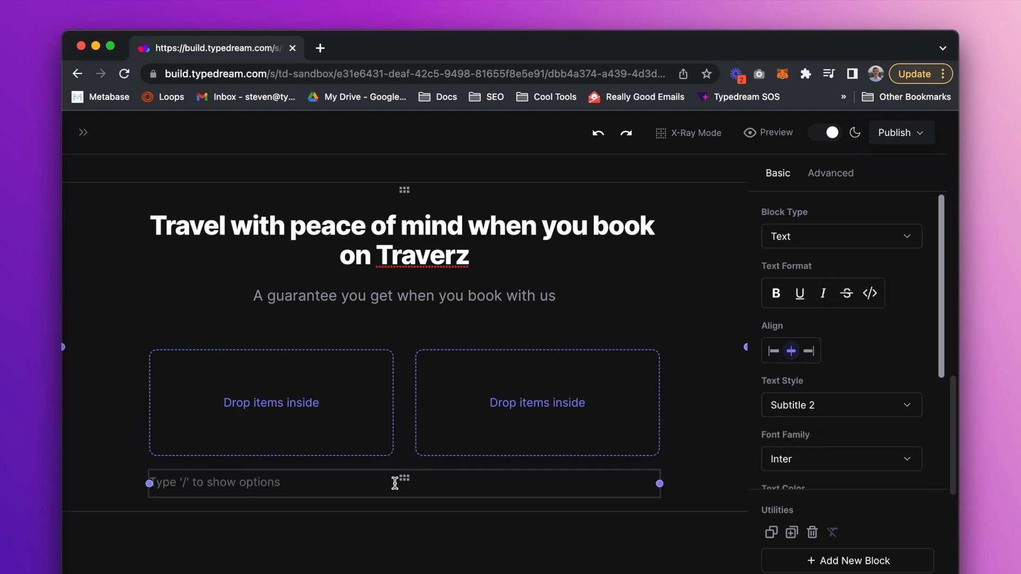
text(/container)
key(Return)
scroll(385, 500, down, 2)
drag(149, 455, 259, 455)
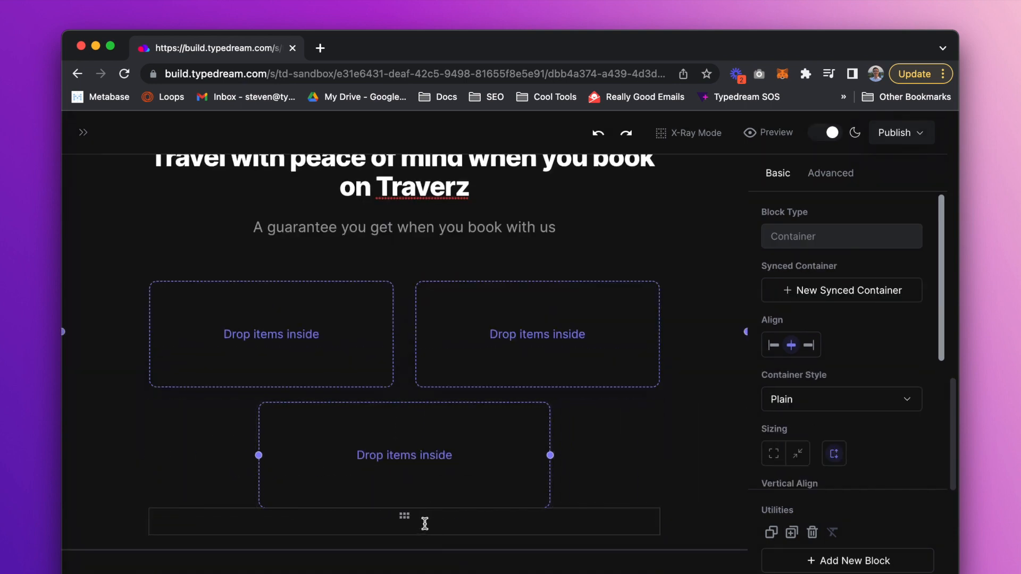
- Place an image block inside the first column's container
click(424, 523)
key(Return)
drag(404, 516, 314, 346)
text(/image)
key(Return)
- Add a Heading 3 block below the image block in the first column's container
click(405, 532)
drag(404, 544, 317, 365)
text(/h3)
key(Return)
text(Protection)
key(super+a)
text(/)
scroll(201, 467, down, 1)
text(h3)
key(Return)
scroll(289, 317, down, 1)
click(290, 317)
key(Escape)
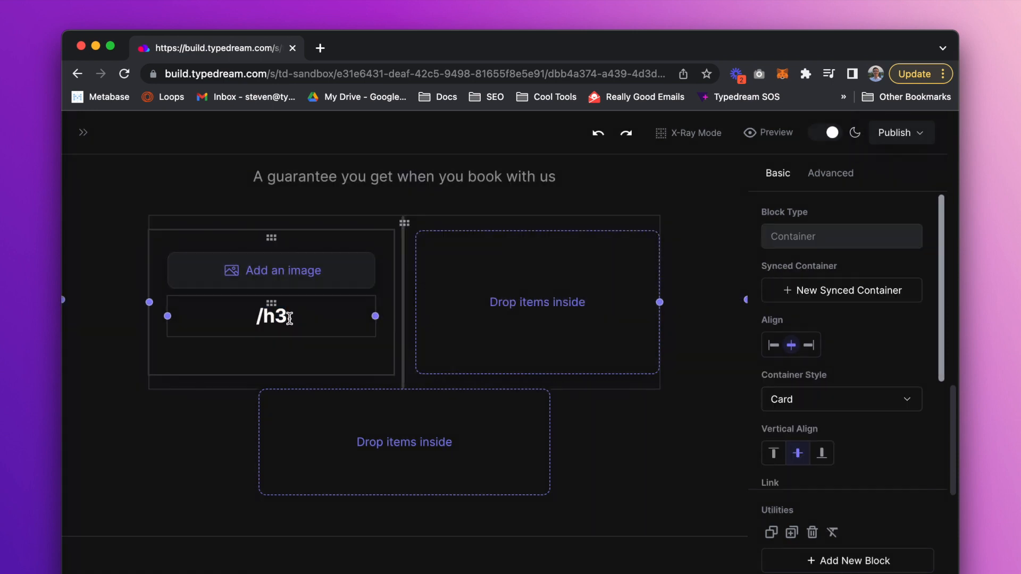
- Set the first card's heading to "Protection with AirCover" and align it left
click(296, 319)
key(BackSpace)
key(BackSpace)
key(BackSpace)
text(Protection with AirCover)
key(super+shift+l)
- Add "The most comprehensive travel insurance. Always included, always free." below the AirCover heading
key(Return)
text(The most comprehensive travel insurance. Always included, always free.)
click(345, 413)
key(BackSpace)
- Duplicate the AirCover card into the second column and change the copy's heading to "Flexible cancellation options"
click(317, 216)
click(792, 532)
drag(494, 313, 498, 320)
triple_click(479, 306)
text(Flexible cancellation options)
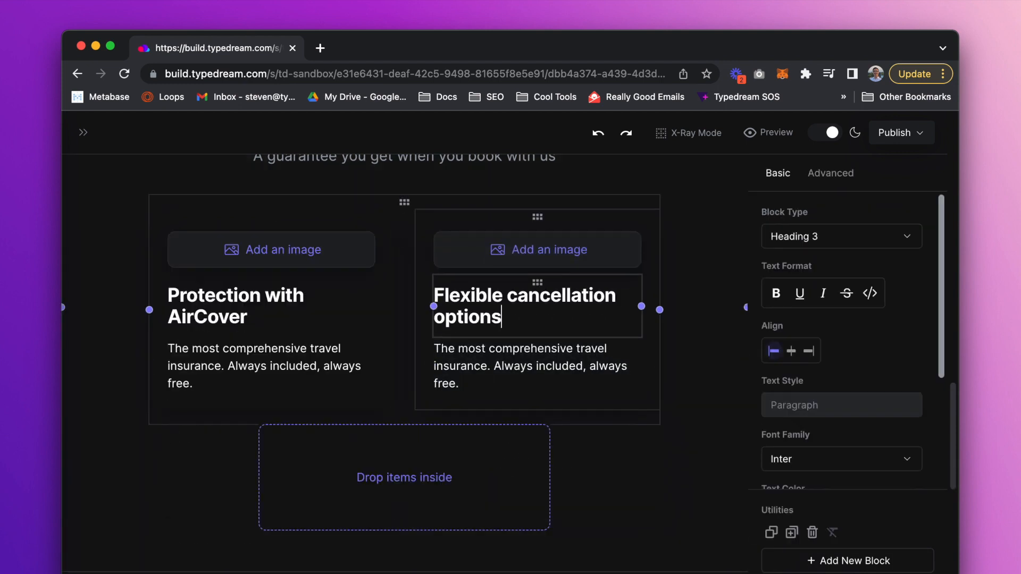
- Replace the second card's description with "We know plans change. And that's why you can rebook and cancel any trips, free-of-charge. No questions asked."
triple_click(525, 375)
text(We know plans change. And that's why)
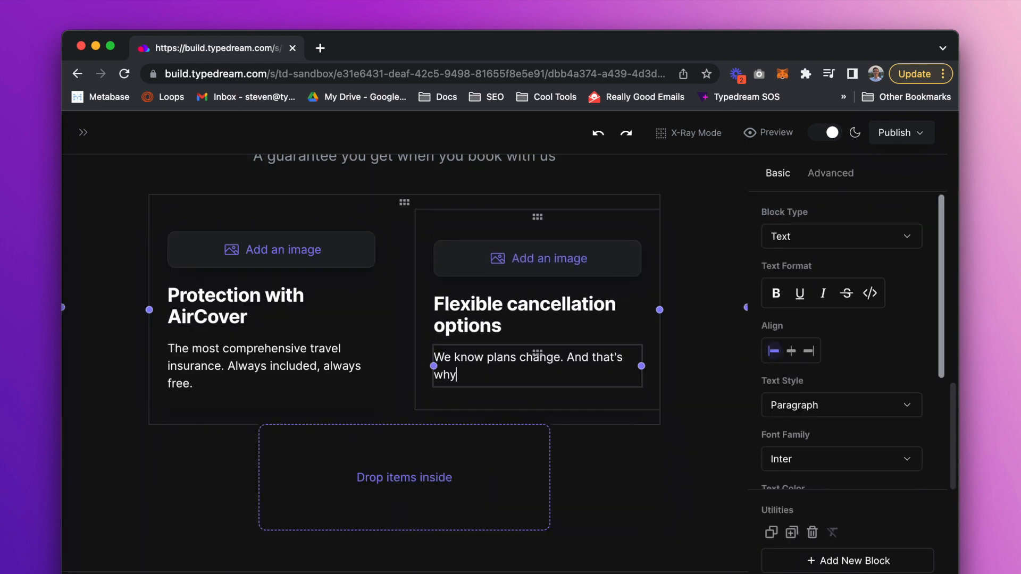
text( you can rebook and cancel any trips, free o)
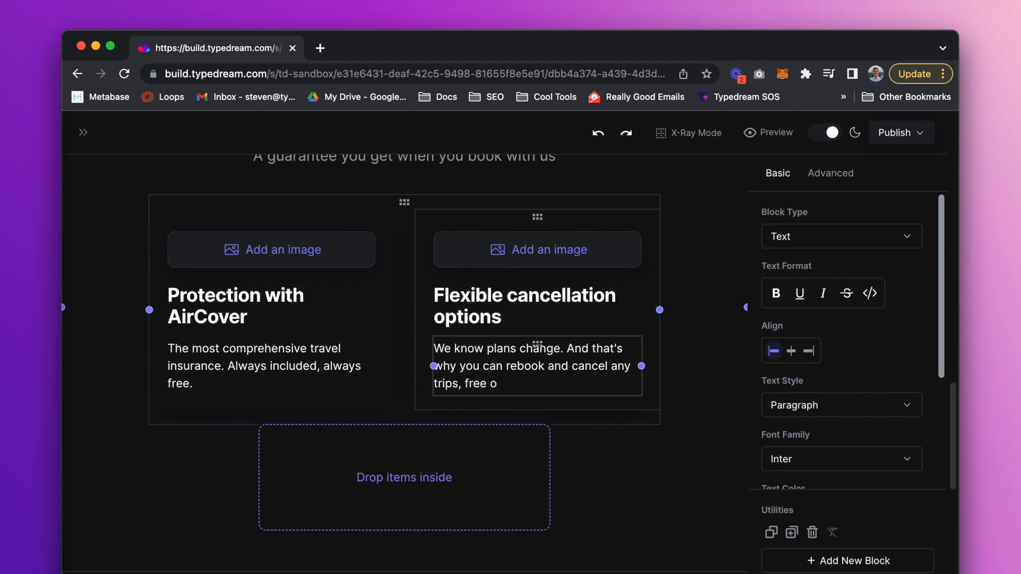
text( asked.)
- Reword the middle of the second card's description to "you can change your mind anytime.", dropping the free-of-charge part
click(506, 366)
key(alt+shift+Right)
key(alt+shift+Right)
key(alt+shift+Right)
key(alt+shift+Right)
key(alt+shift+Right)
text(change your mind ayt)
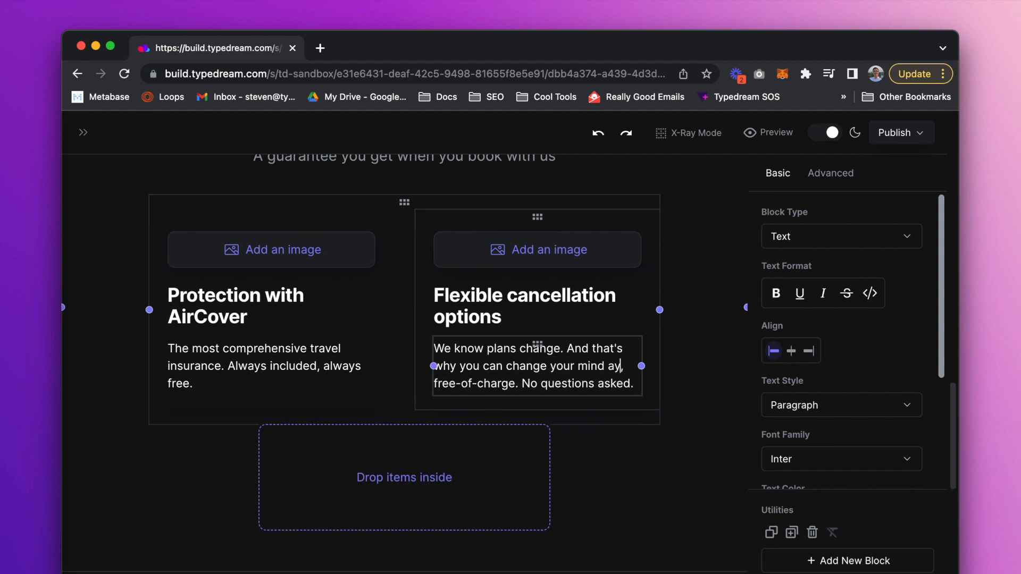
key(BackSpace)
key(BackSpace)
text(nytime)
key(shift+Right)
key(shift+Right)
key(shift+Right)
key(shift+Right)
key(shift+Right)
key(shift+Right)
key(shift+Right)
key(shift+Right)
key(shift+Right)
key(shift+Right)
key(shift+Right)
key(shift+Right)
key(shift+Right)
key(shift+Right)
key(shift+Right)
key(shift+Right)
key(shift+Right)
key(shift+Right)
text(.)
- Duplicate the "Flexible cancellation options" card, place the copy below the columns, and remove the empty container there
scroll(518, 292, down, 1)
click(538, 184)
key(super+d)
drag(537, 187, 427, 270)
drag(255, 399, 259, 398)
click(404, 541)
key(BackSpace)
drag(404, 495, 406, 319)
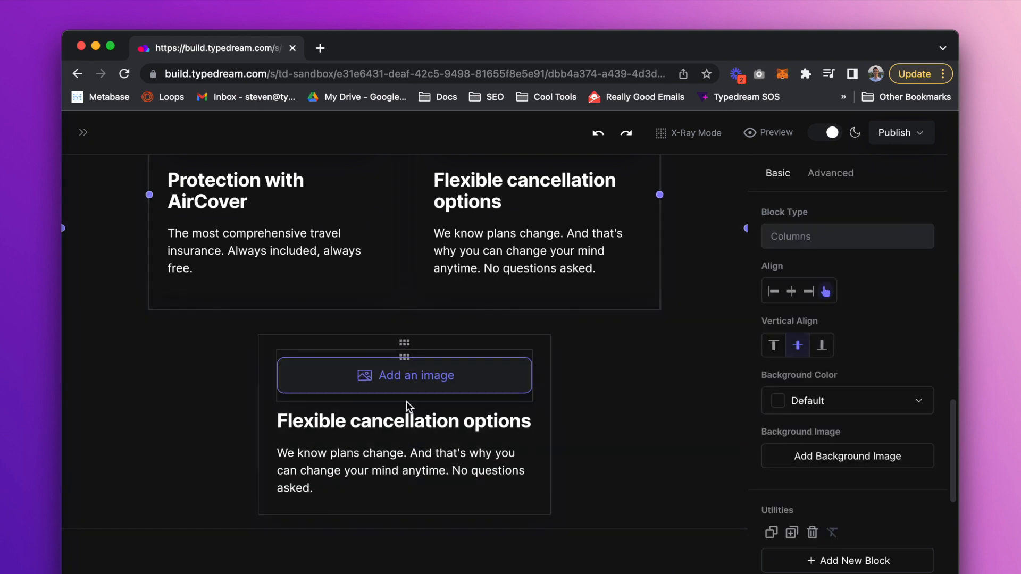
- Change the third card's heading to "24/7 customer support" and its description to "Talk to our support team from anywhere in the world, any hour of the day."
triple_click(408, 419)
text(24/7 customer support)
triple_click(402, 471)
text(Talk to our support team from anywhere in the world, any hour of the day.)
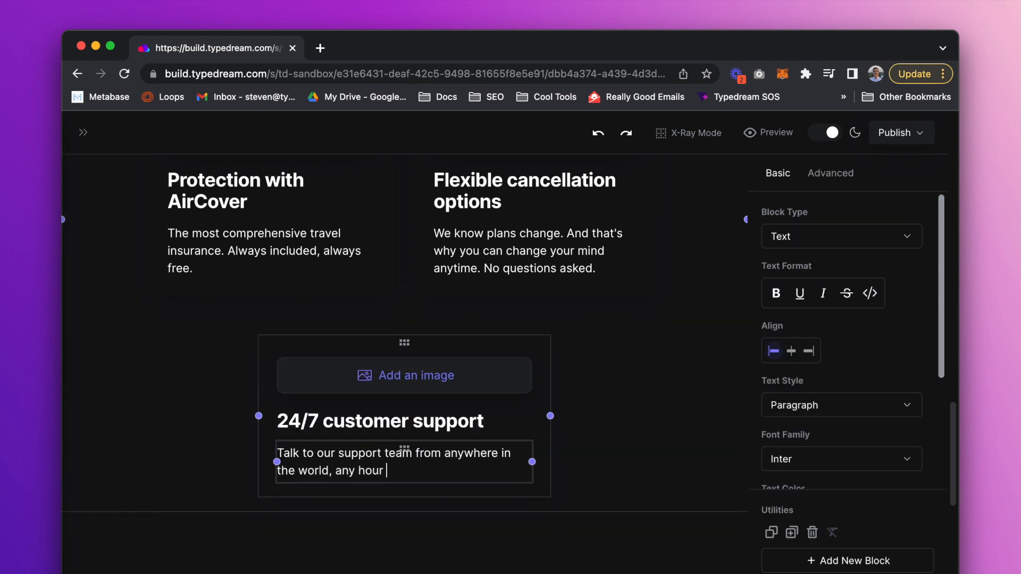
- Add a new container below the customer support card and move the empty text line above it
key(Return)
scroll(403, 517, down, 3)
drag(404, 322, 425, 484)
click(390, 351)
text(/container)
key(Return)
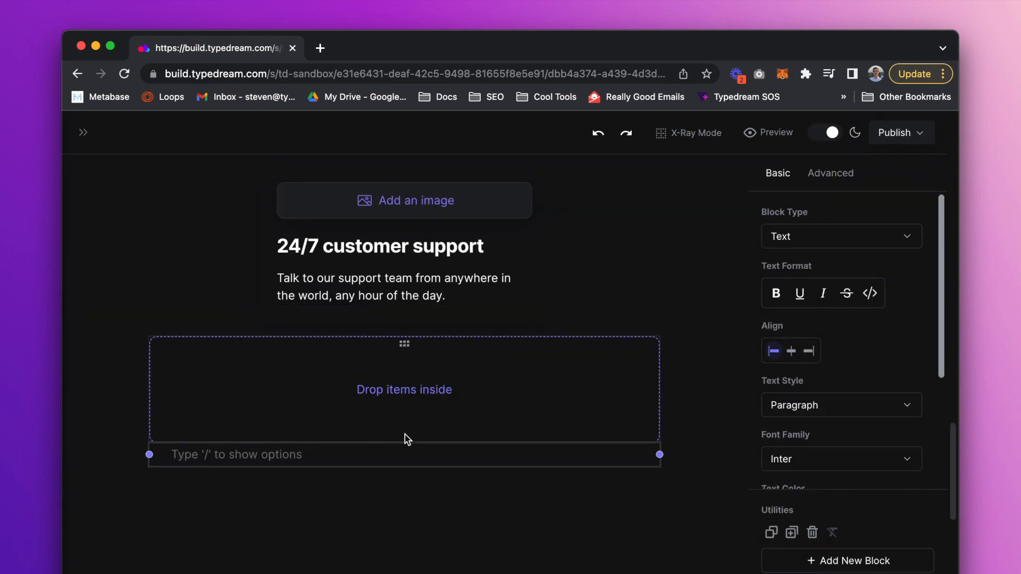
drag(405, 450, 405, 340)
- Add a centered Heading 2 reading "Start a new adventure around the world" inside the new container
click(404, 367)
click(842, 400)
click(798, 450)
click(792, 533)
click(248, 569)
text(Star)
triple_click(210, 509)
click(867, 240)
text(Start a new adventure around the world)
click(792, 351)
drag(404, 473, 425, 410)
- Add and style the line "Try Traverz for free and get exclusive benefits as first-time users!" below the adventure heading
click(506, 481)
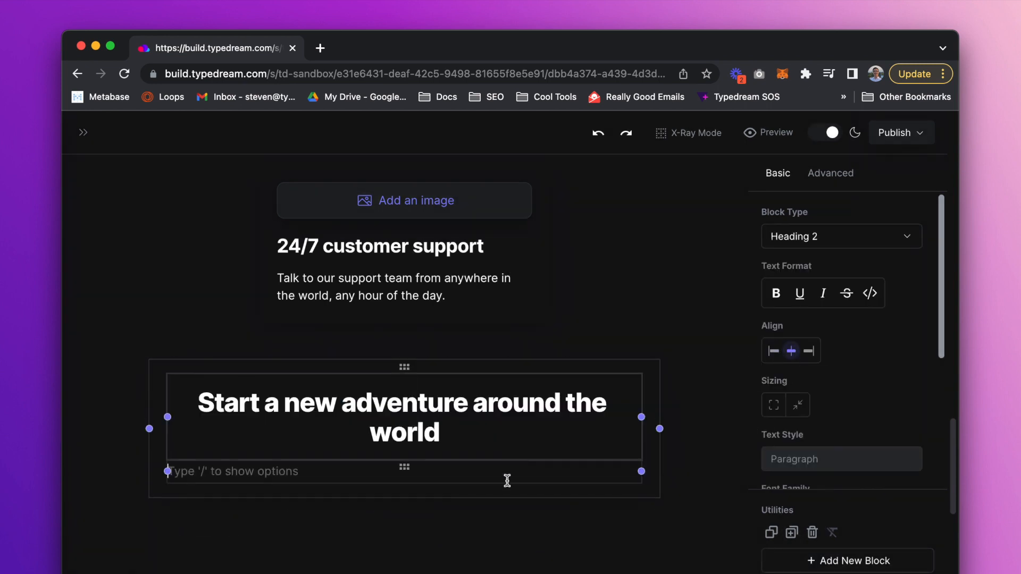
text(Try Traverz for free and get exclusive benefits as first-time users!)
click(842, 406)
click(798, 463)
triple_click(501, 478)
click(791, 238)
- Insert a button block below the line about trying Traverz for free
key(Return)
text(/button)
key(Return)
scroll(564, 474, up, 5)
scroll(564, 474, up, 5)
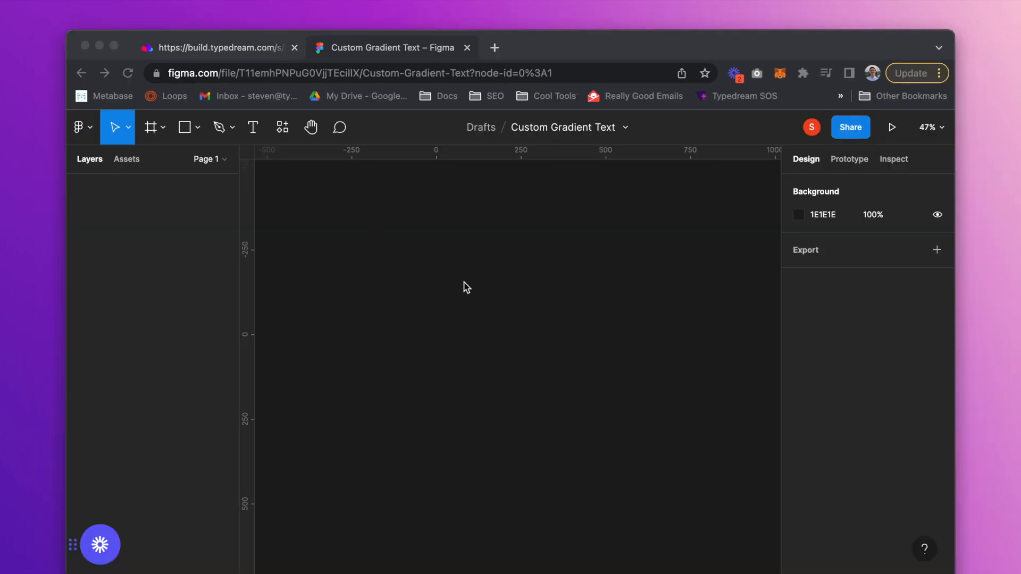
- In Figma, draw a square frame about 361 × 361 on the empty canvas
click(467, 290)
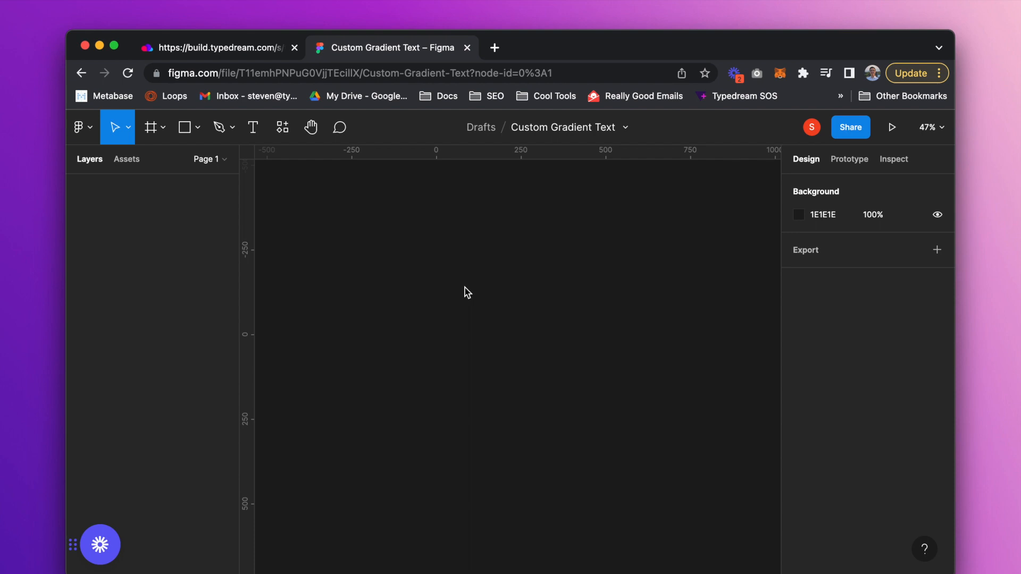
key(f)
drag(433, 272, 556, 393)
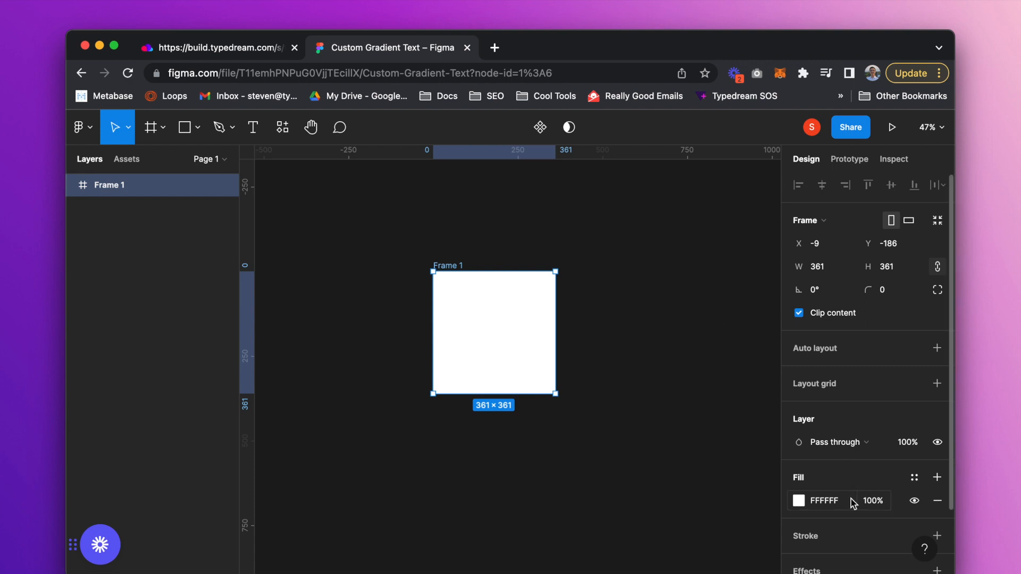
- Change the frame's fill to a linear gradient and set its first color stop to 3220B5
click(799, 502)
click(639, 210)
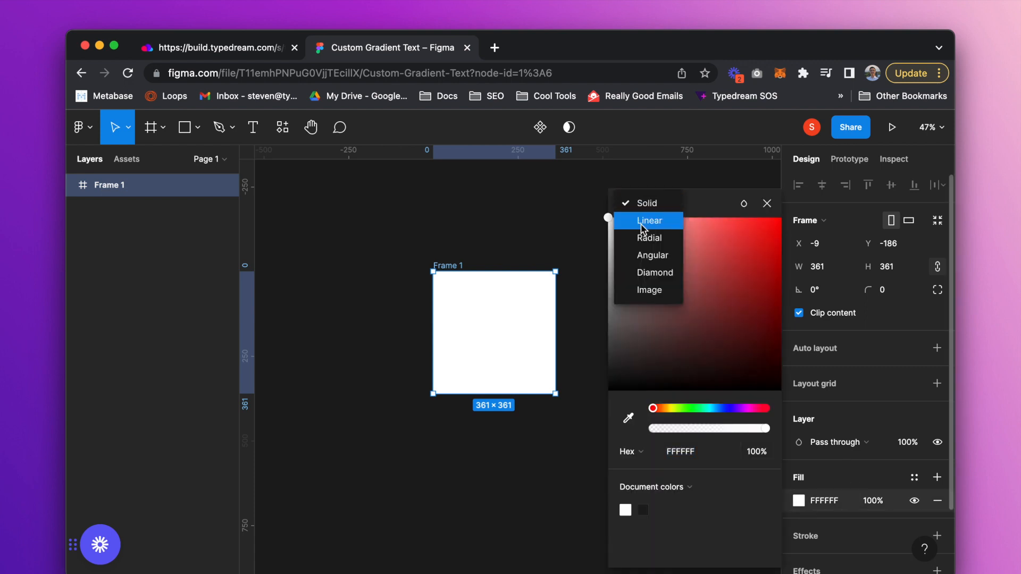
click(644, 222)
click(626, 195)
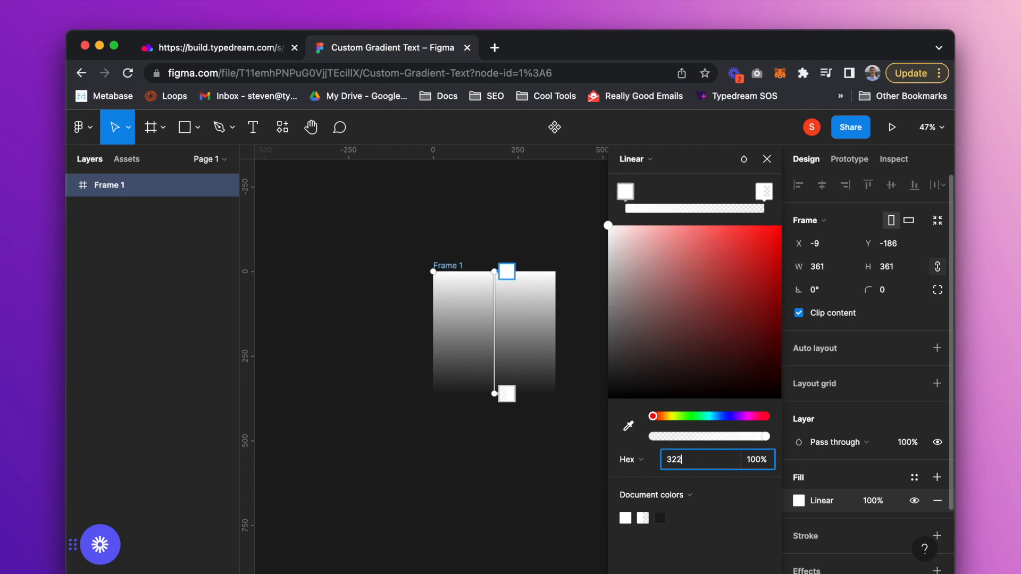
key(Return)
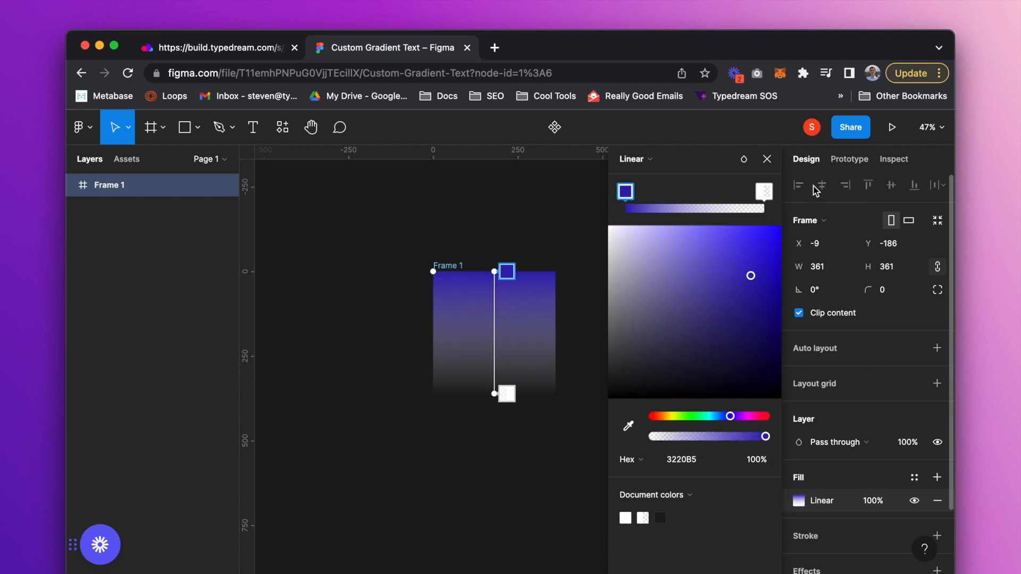
- Set the gradient's second color stop to 9349CD at 100% opacity
click(767, 195)
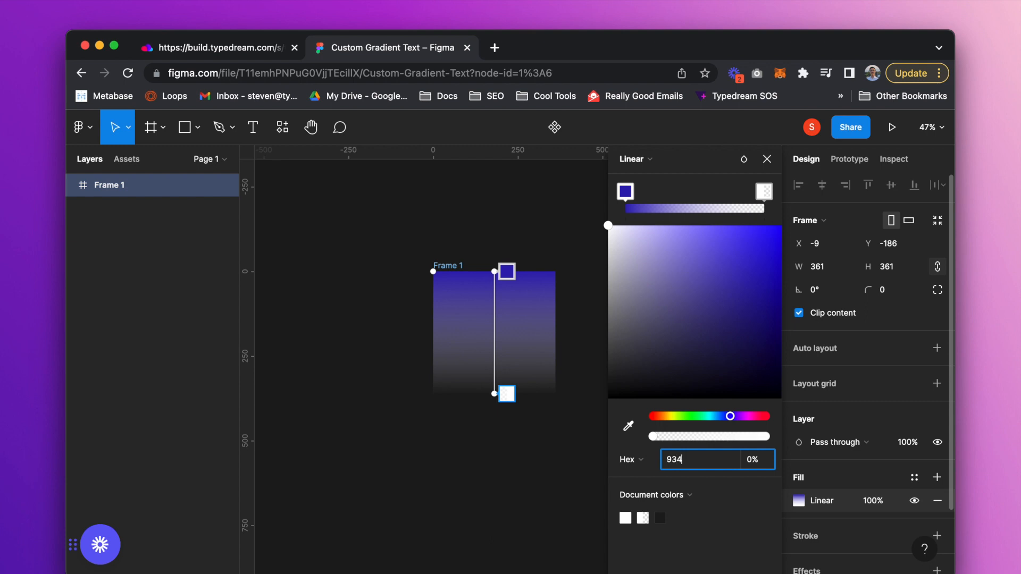
text(9349CD)
key(Return)
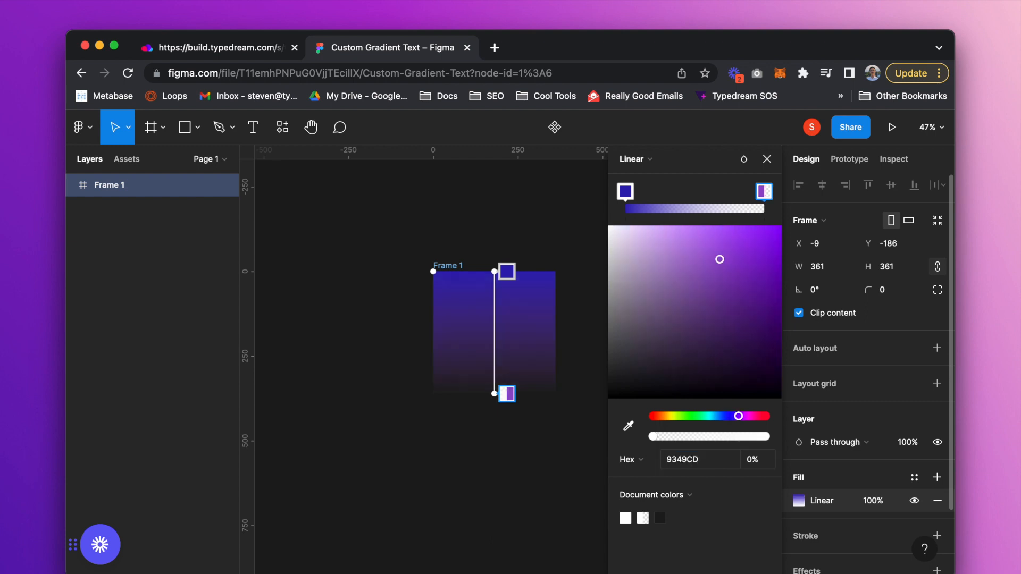
drag(656, 440, 819, 444)
- Tilt the gradient diagonally toward the frame's right edge and swap the positions of its two color stops
drag(497, 274, 556, 314)
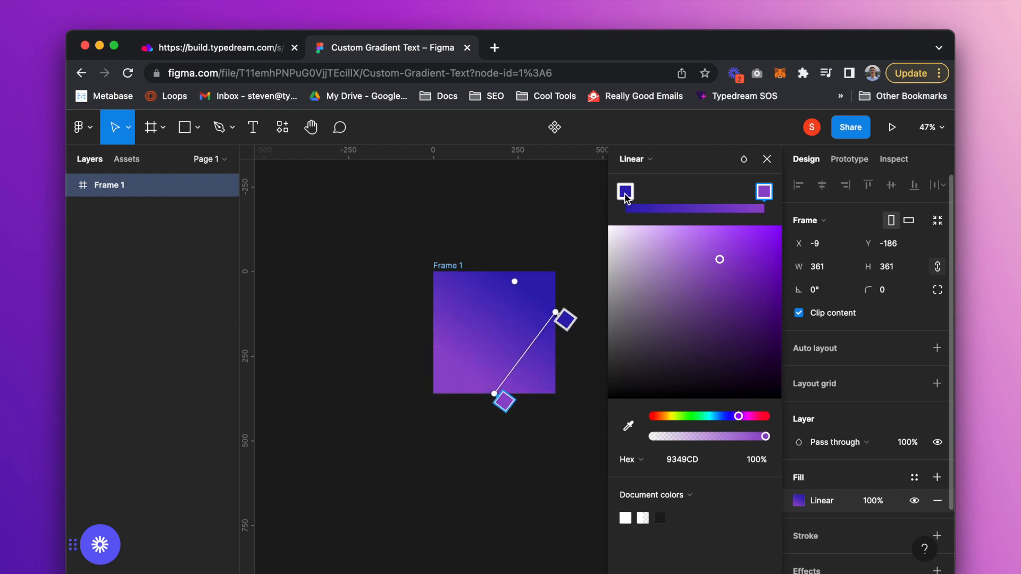
drag(626, 193, 563, 197)
drag(704, 193, 828, 196)
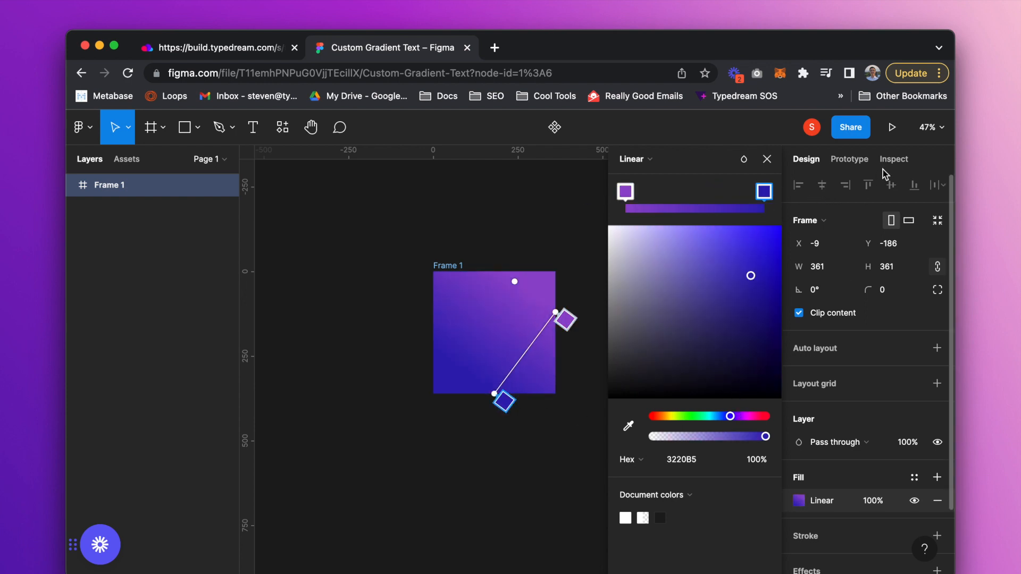
- Copy the linear-gradient value of the frame's background from its CSS code
click(898, 163)
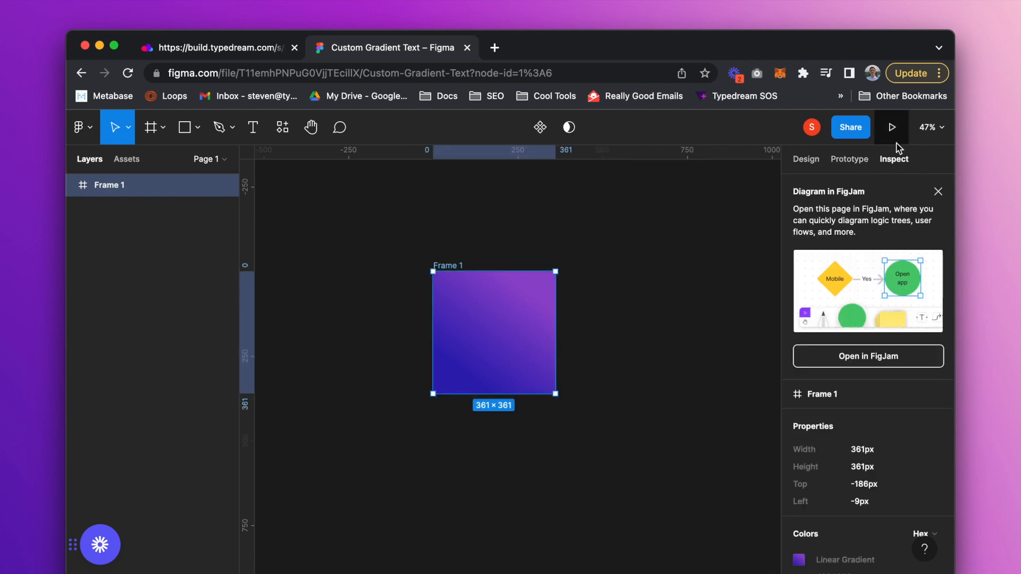
scroll(842, 457, down, 5)
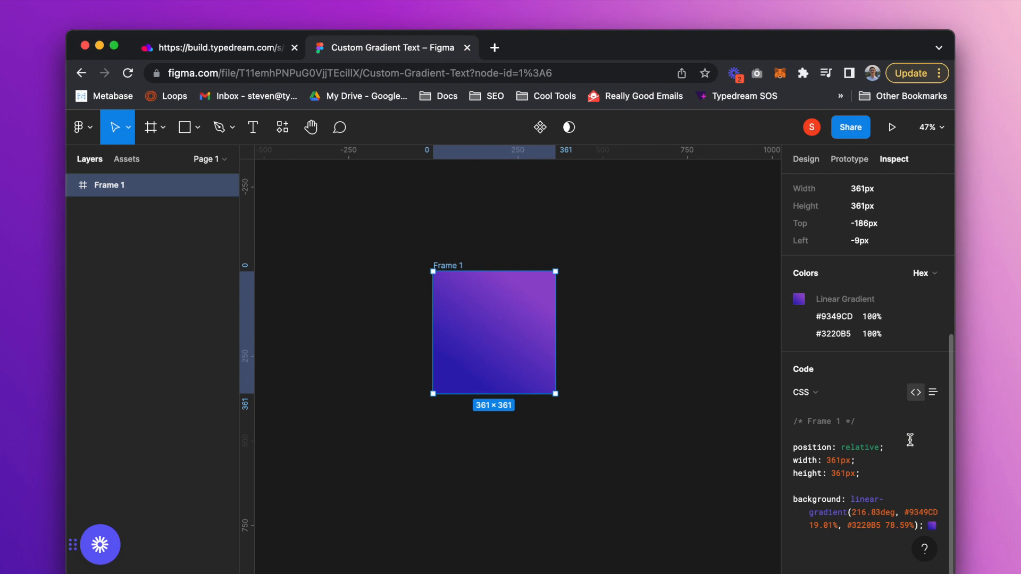
drag(852, 498, 907, 530)
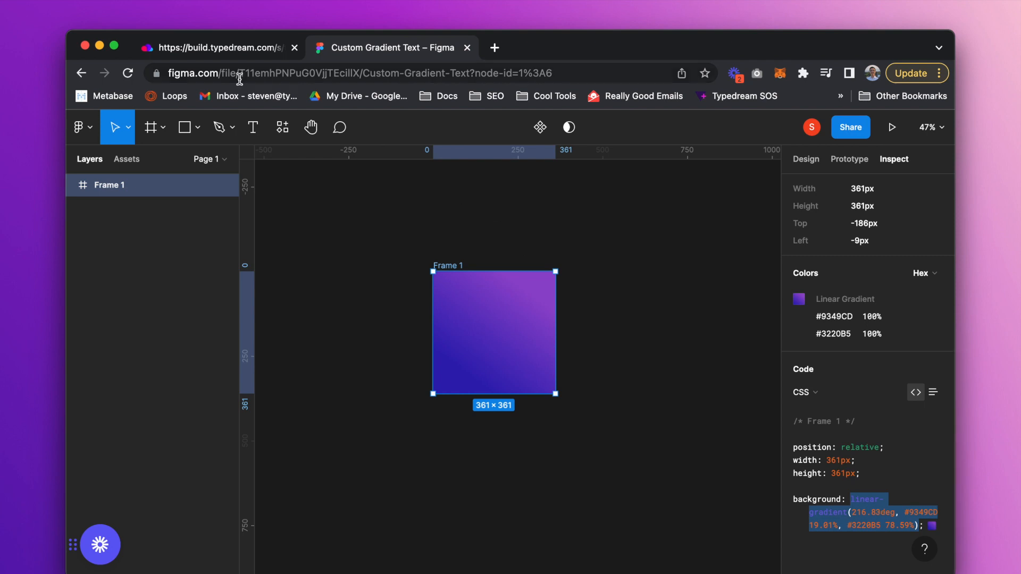
- Back in Typedream, apply the copied linear gradient as a custom text color to "Gen Z Adventurers" in the main heading
click(216, 51)
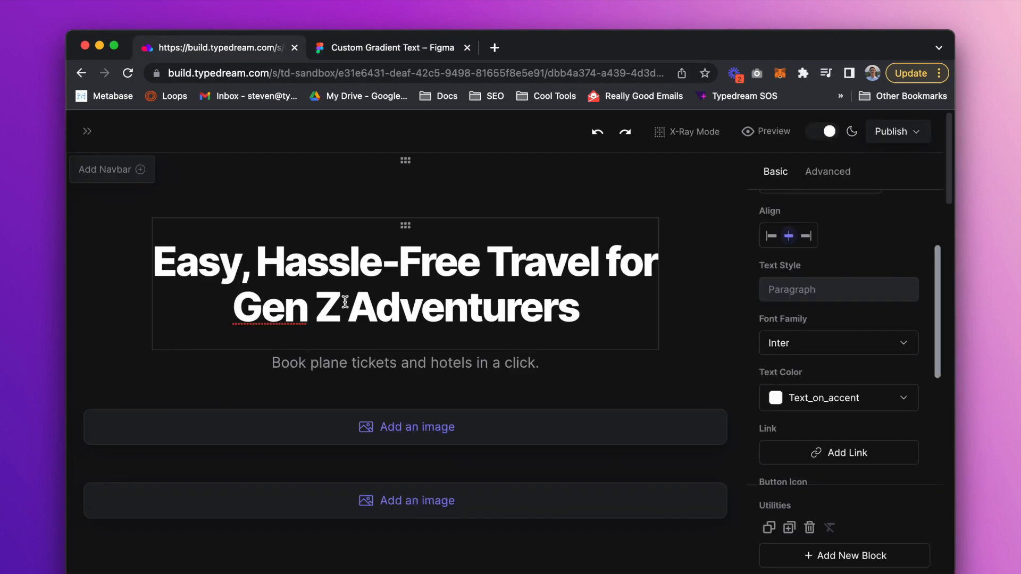
drag(231, 310, 575, 324)
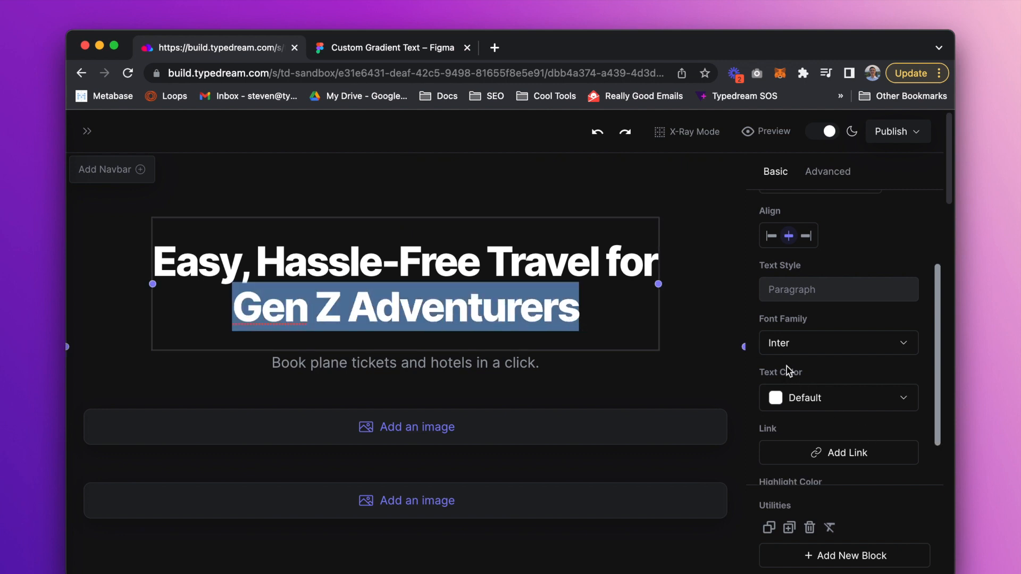
click(806, 399)
scroll(806, 403, down, 6)
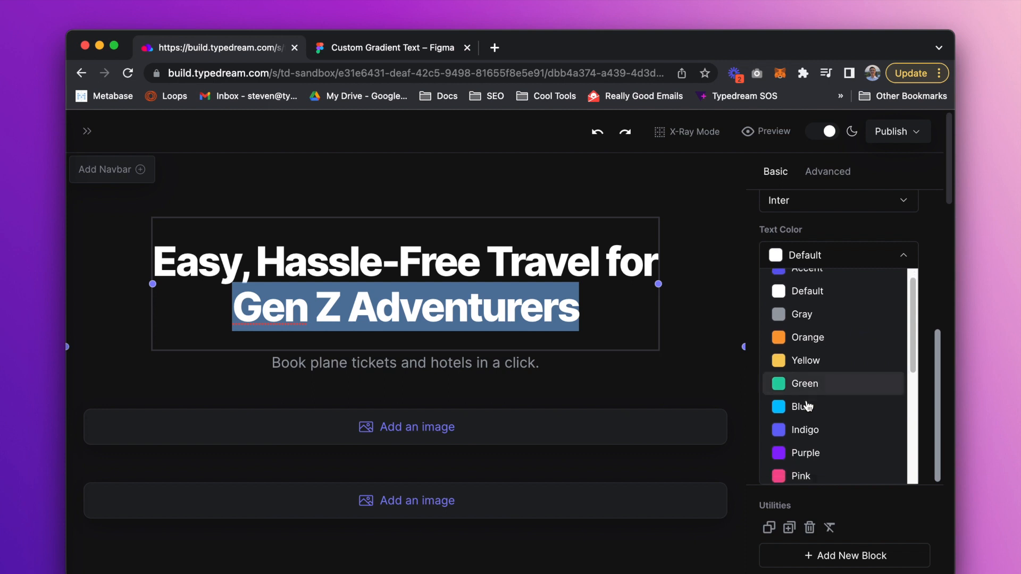
scroll(808, 407, down, 5)
click(814, 467)
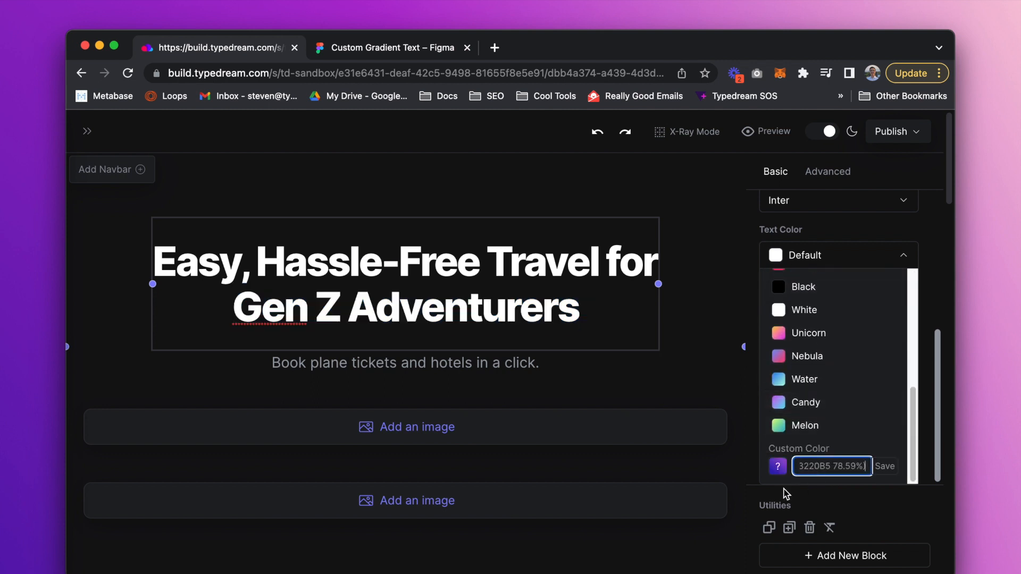
click(891, 470)
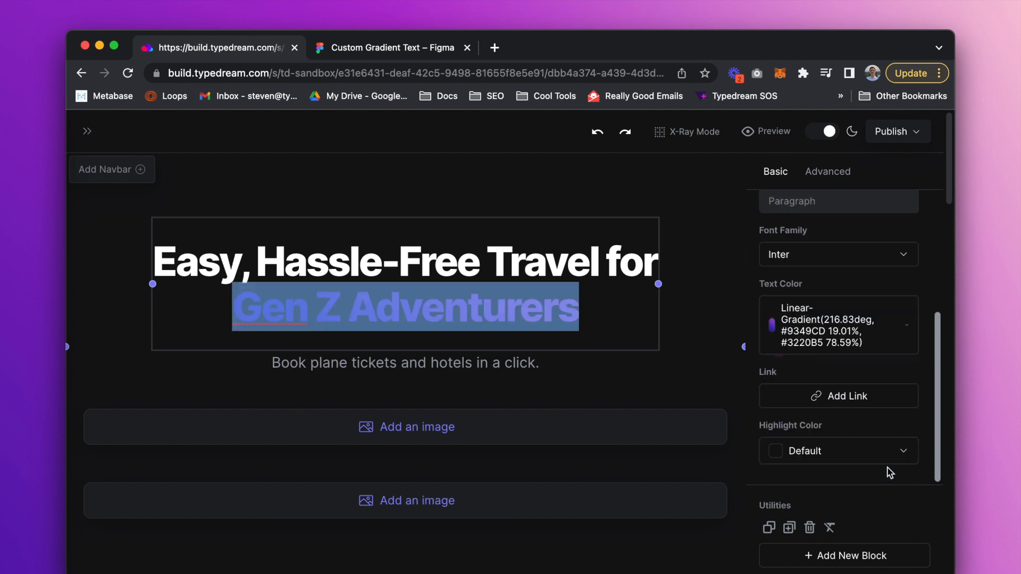
click(610, 319)
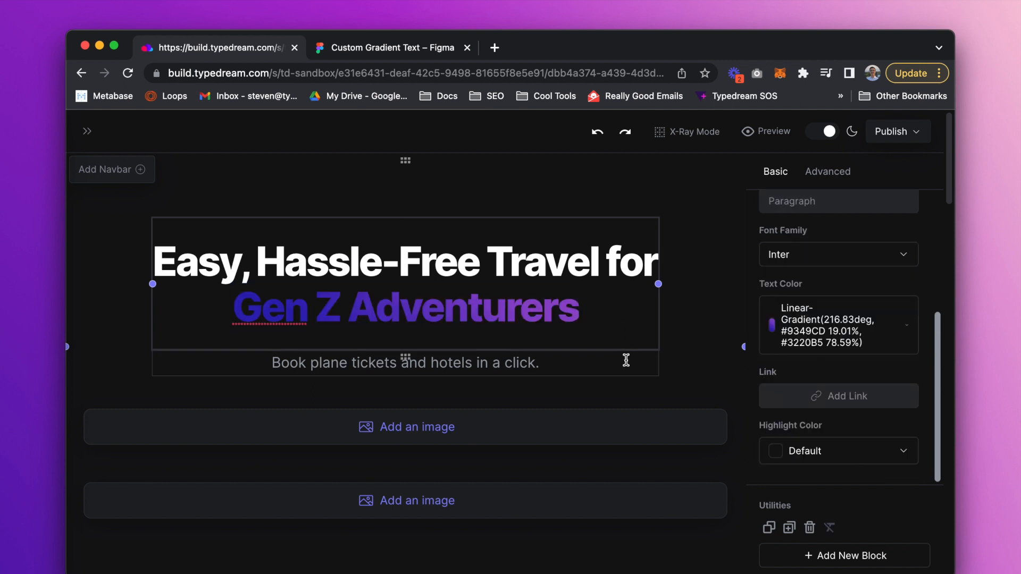
- Set the copied linear gradient as the custom background color of the "Start for free" button in the spontaneous travel plans section
scroll(626, 360, down, 15)
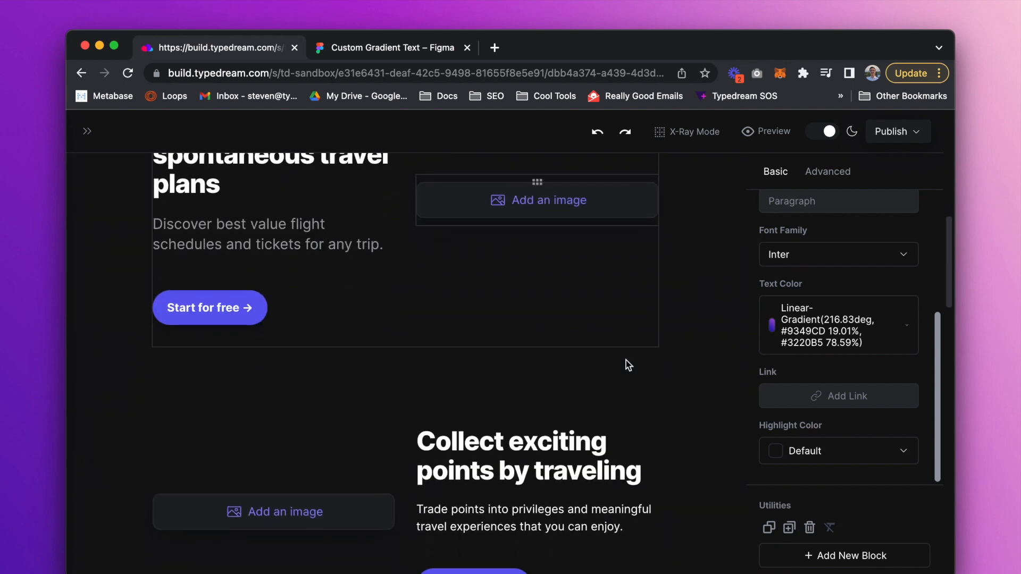
scroll(626, 360, up, 3)
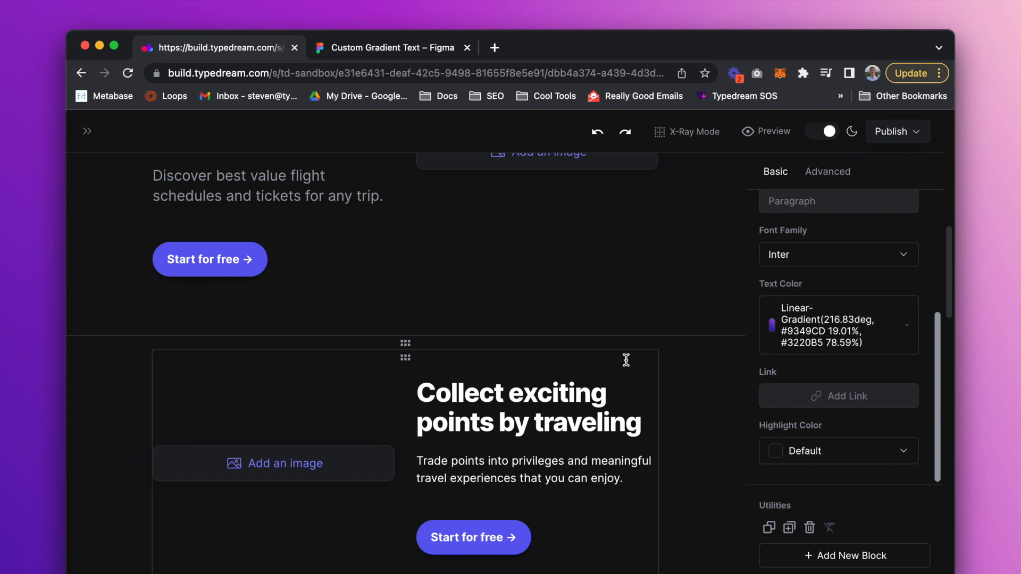
click(255, 260)
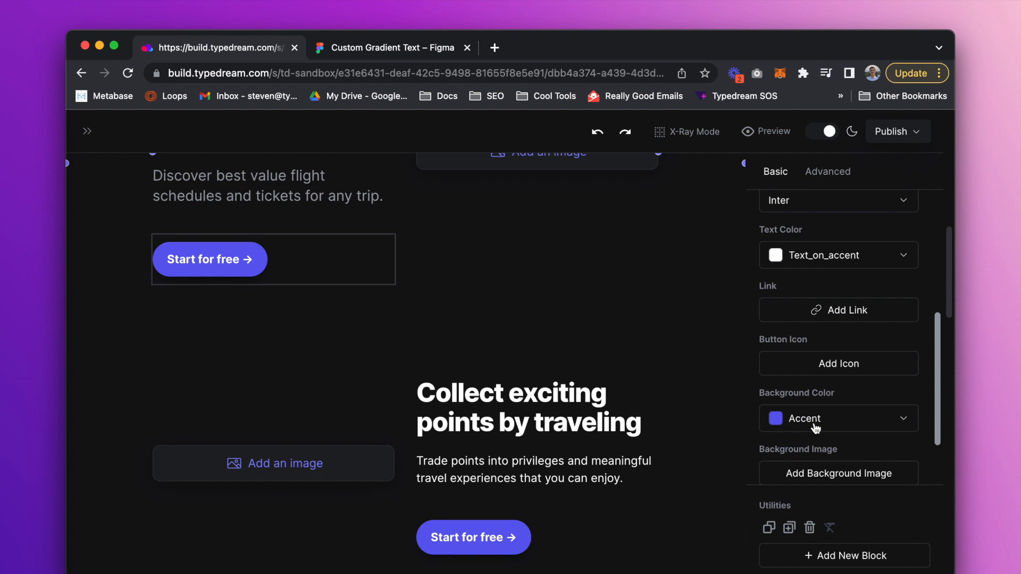
scroll(817, 353, down, 3)
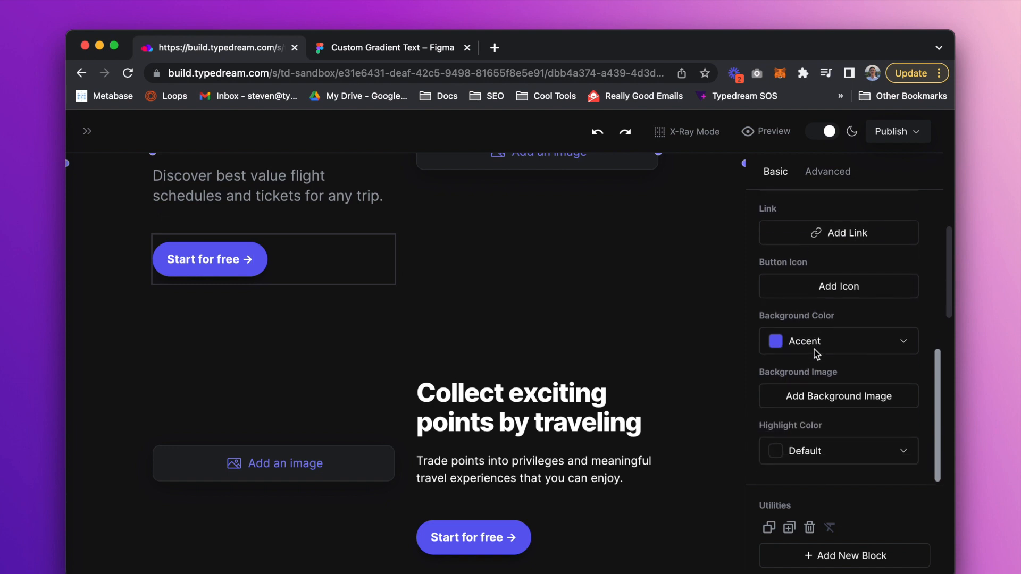
click(852, 347)
scroll(850, 437, down, 5)
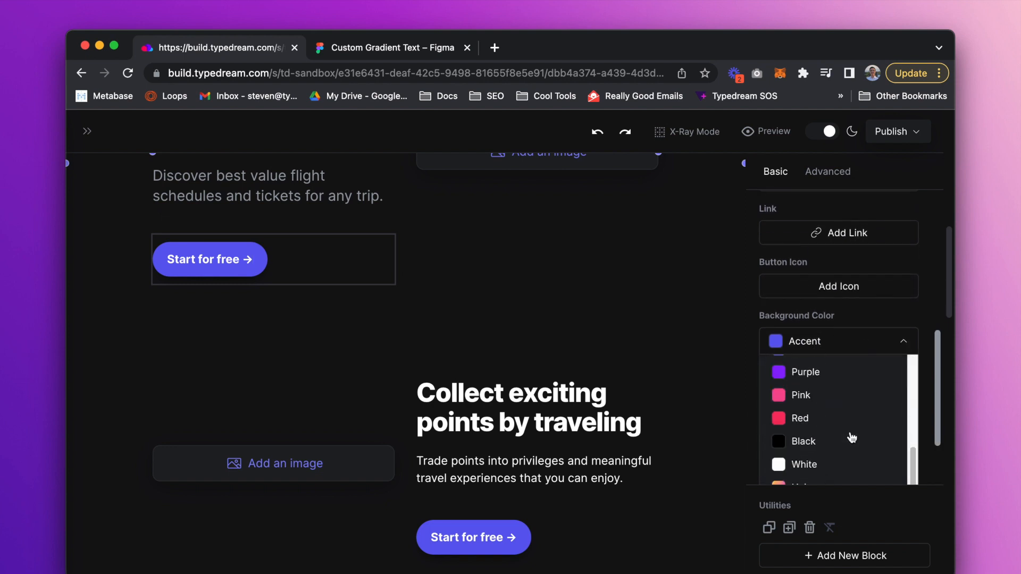
scroll(852, 437, down, 1)
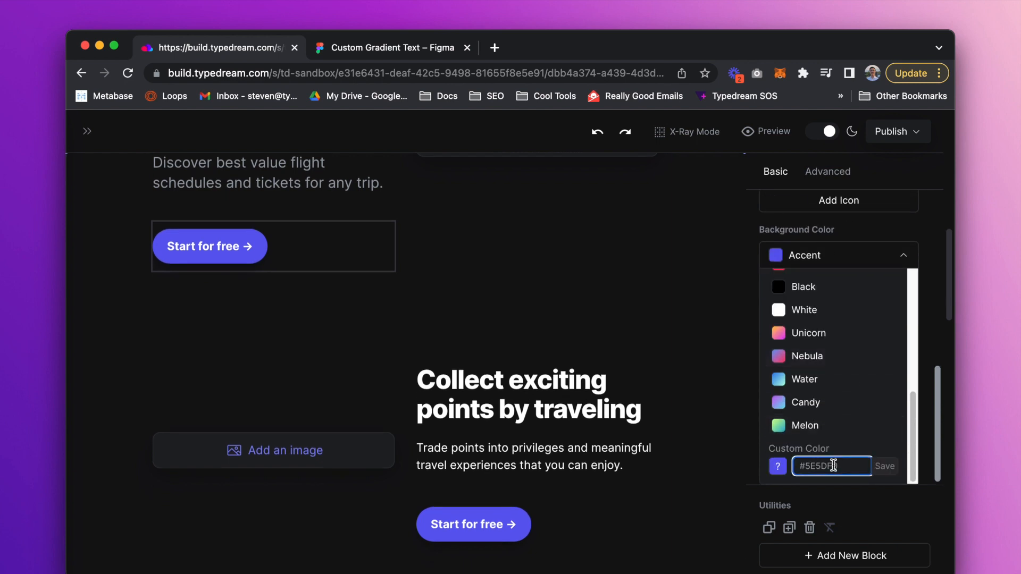
click(878, 472)
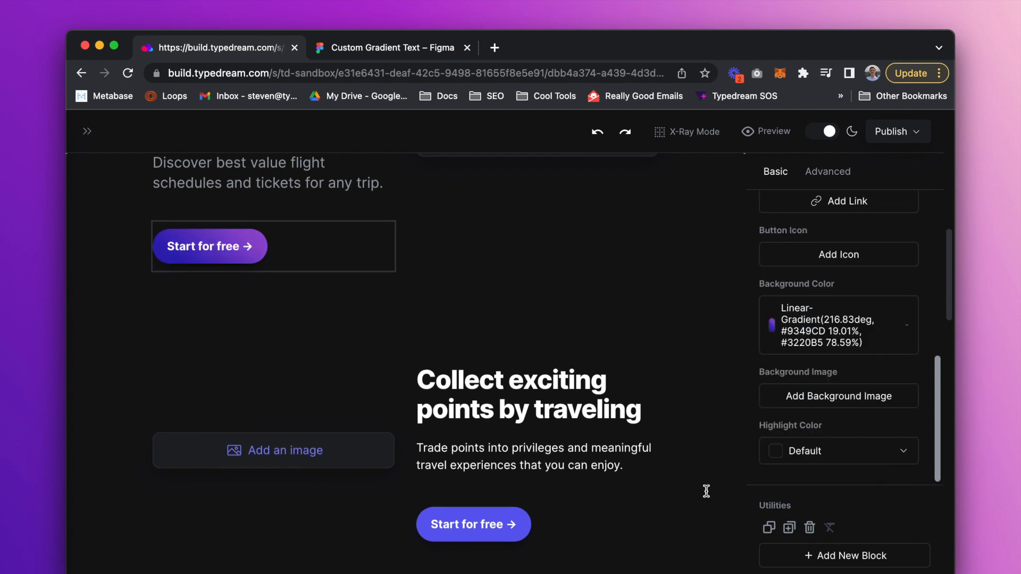
- Set the copied linear gradient as the custom background color of the "Start for free" button in the exciting points section
click(531, 528)
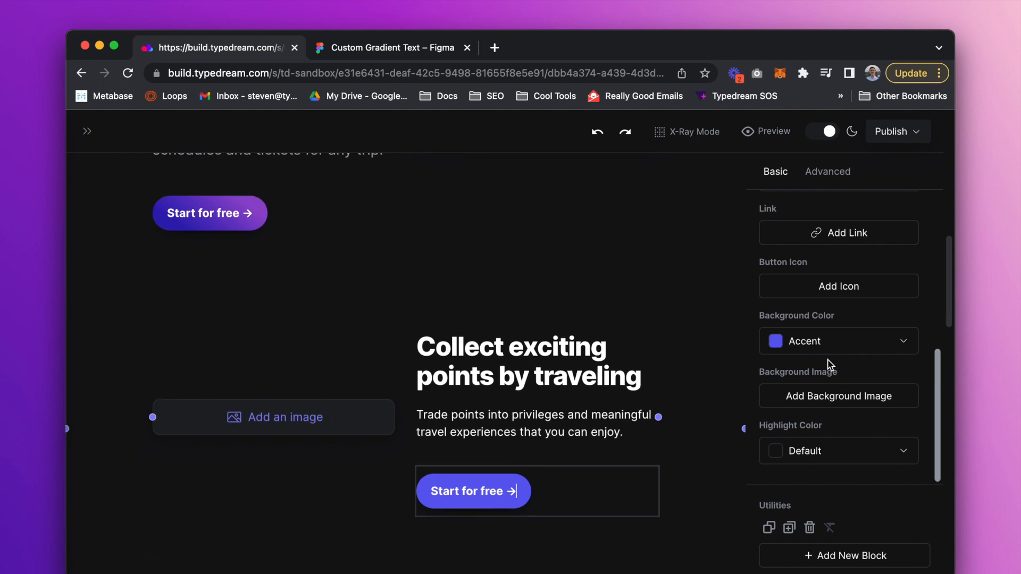
click(835, 341)
scroll(841, 425, down, 6)
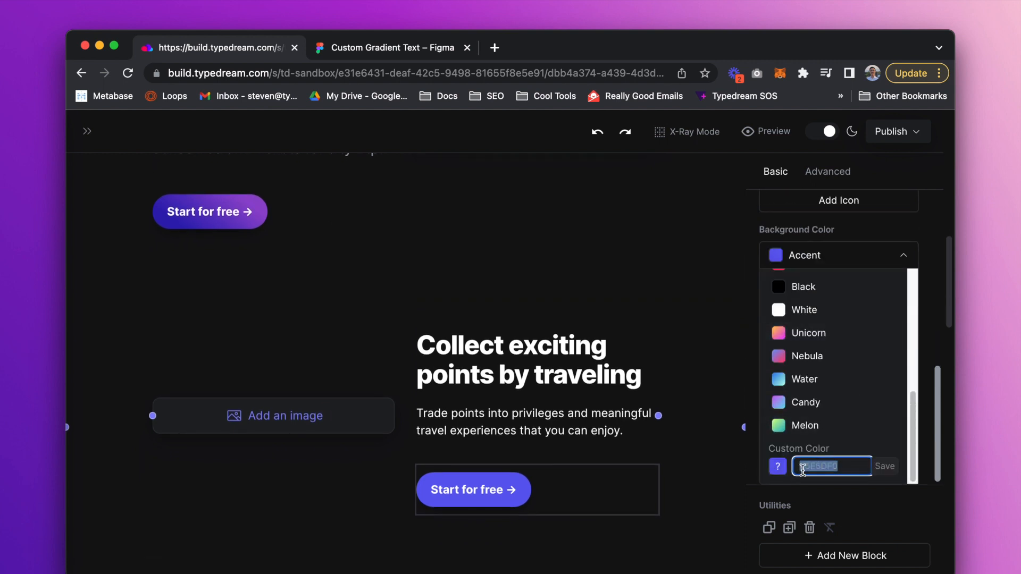
click(885, 466)
- Give the "Try for free" button in the closing section a White background and Black text
scroll(569, 430, down, 6)
scroll(569, 431, up, 3)
scroll(570, 430, up, 4)
scroll(569, 431, up, 3)
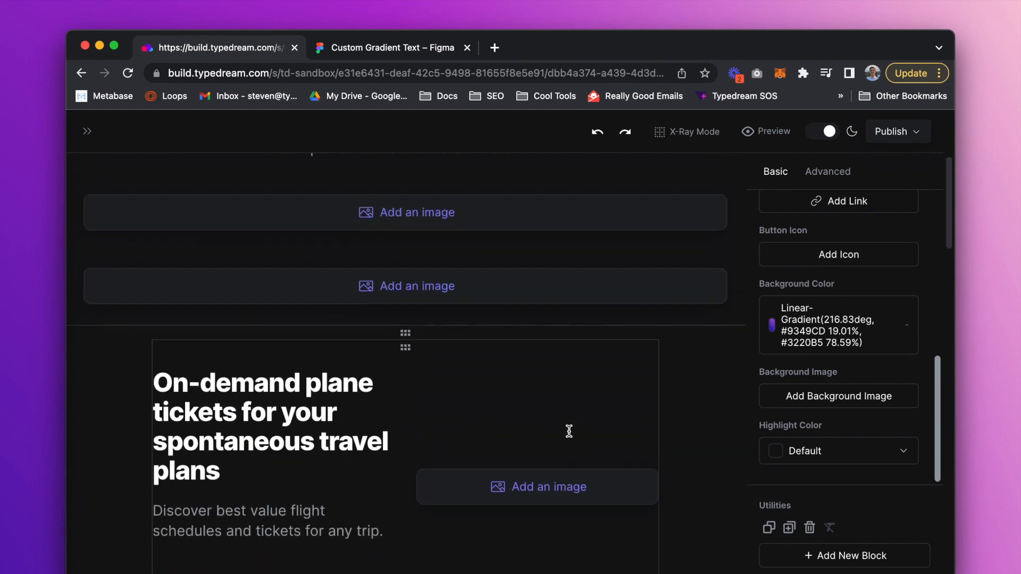
scroll(569, 432, down, 10)
scroll(569, 432, down, 10)
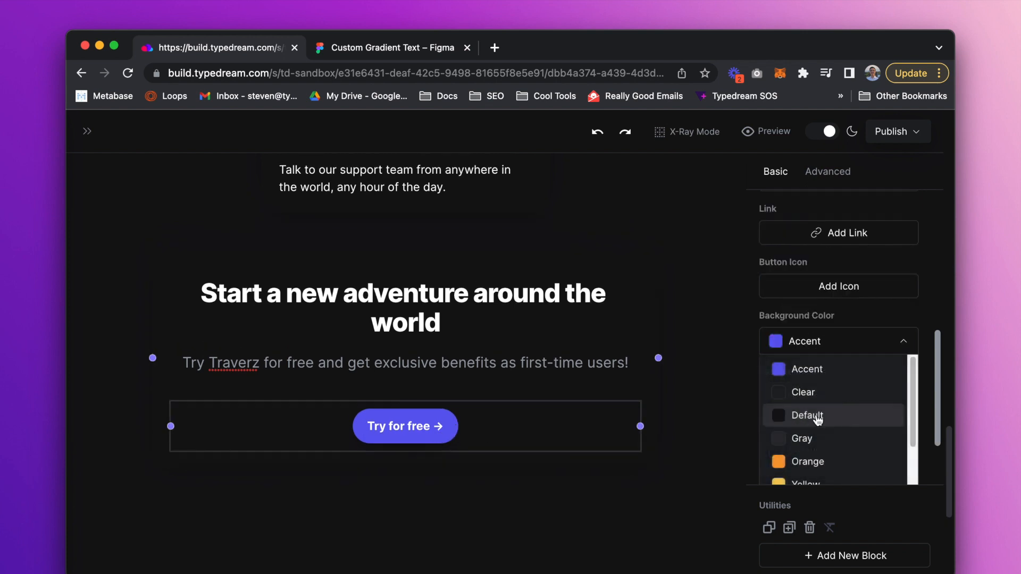
click(804, 396)
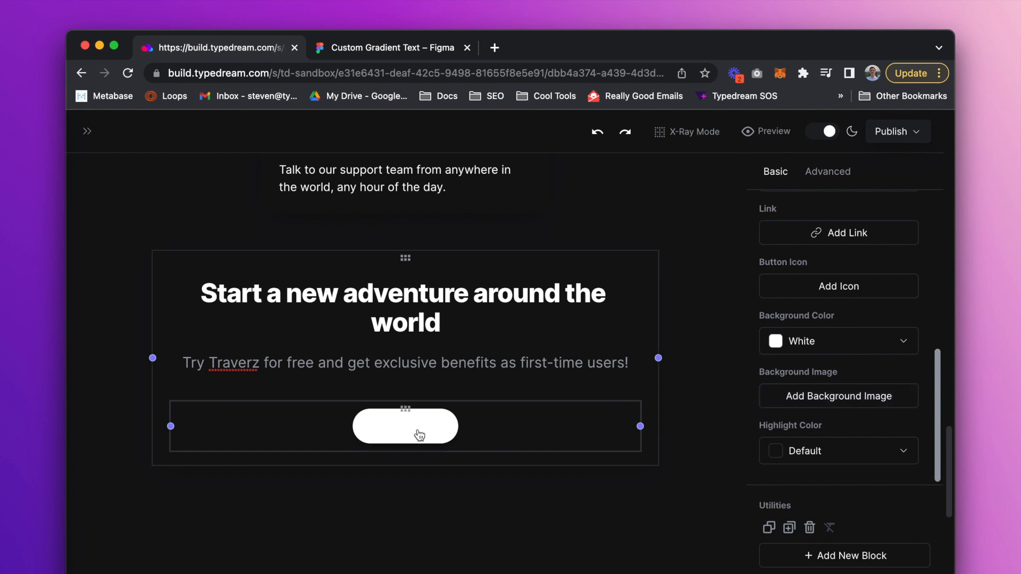
scroll(855, 354, up, 3)
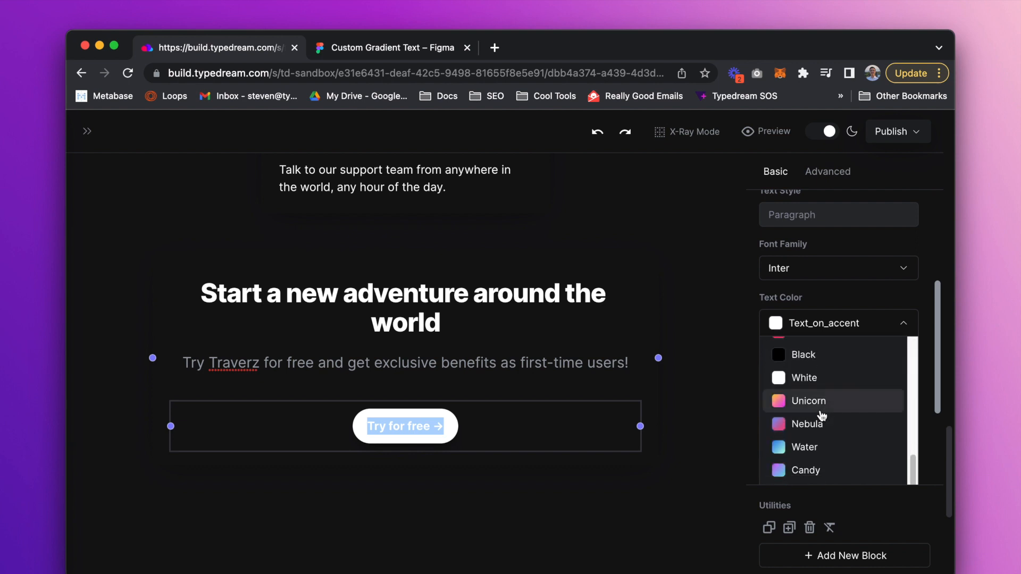
click(805, 355)
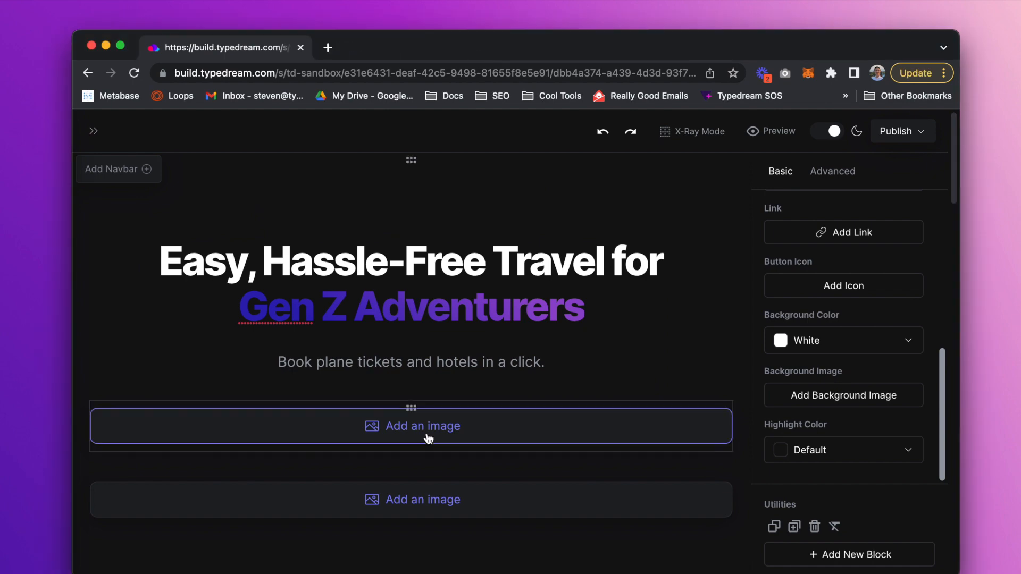
- Add the App Store download badge and the phone mockup to the two image placeholders under the main heading
click(426, 434)
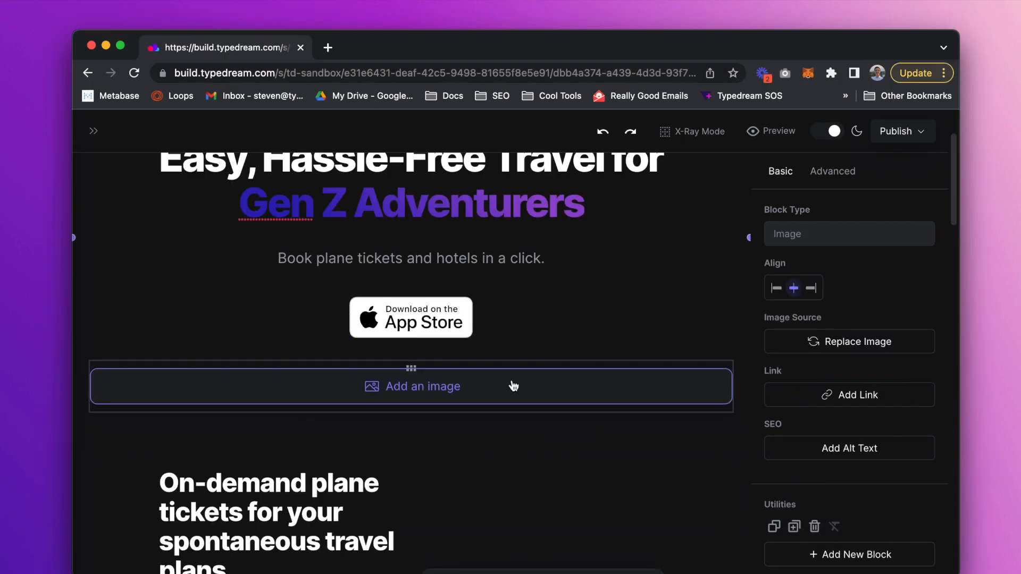
click(513, 386)
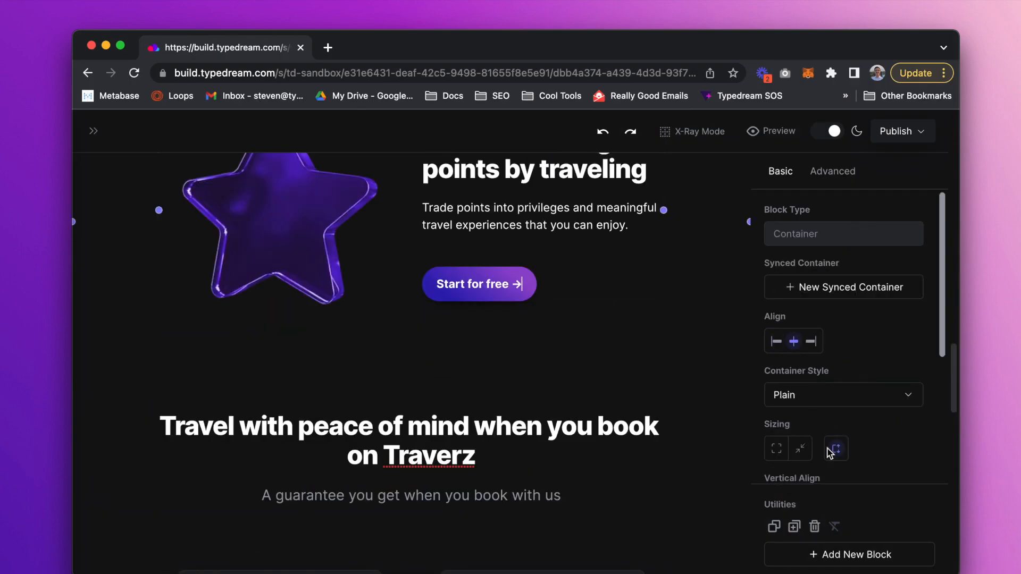
- Narrow the content width of the "Start a new adventure around the world" container slightly
scroll(410, 319, down, 5)
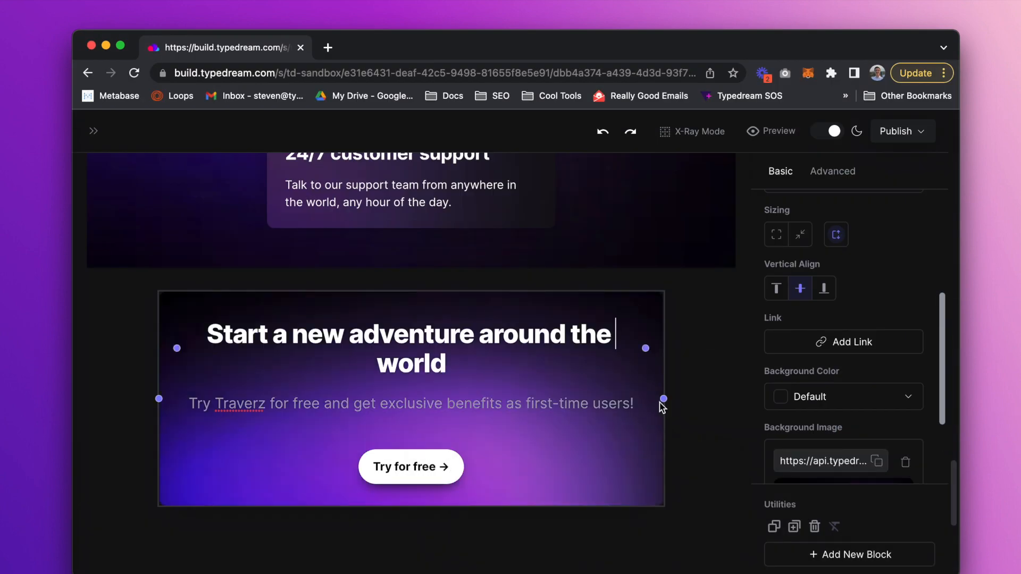
drag(663, 407, 646, 406)
- Add a Slide In animation to the main heading "Easy, Hassle-Free Travel for Gen Z Adventurers"
scroll(413, 537, up, 10)
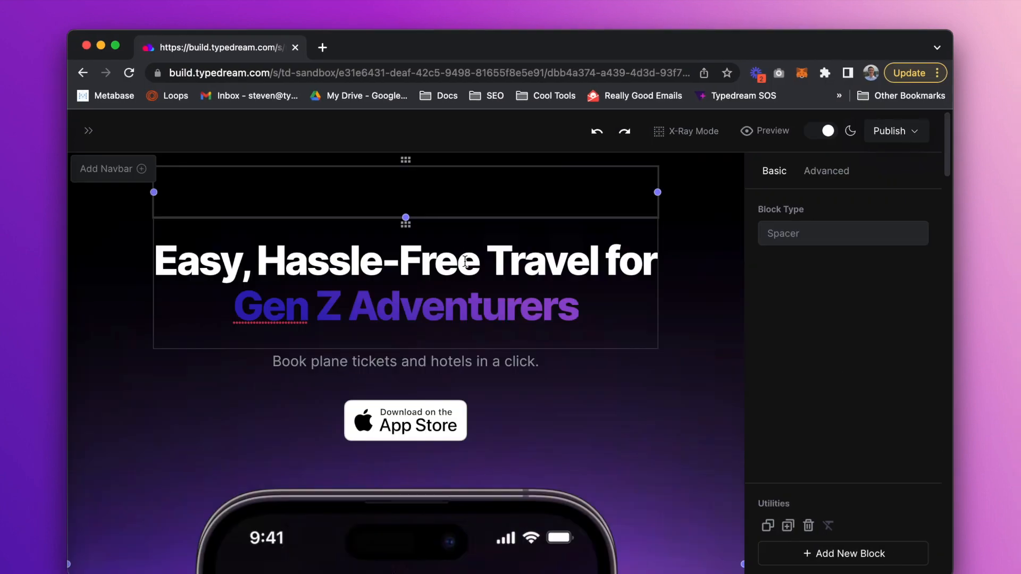
click(465, 261)
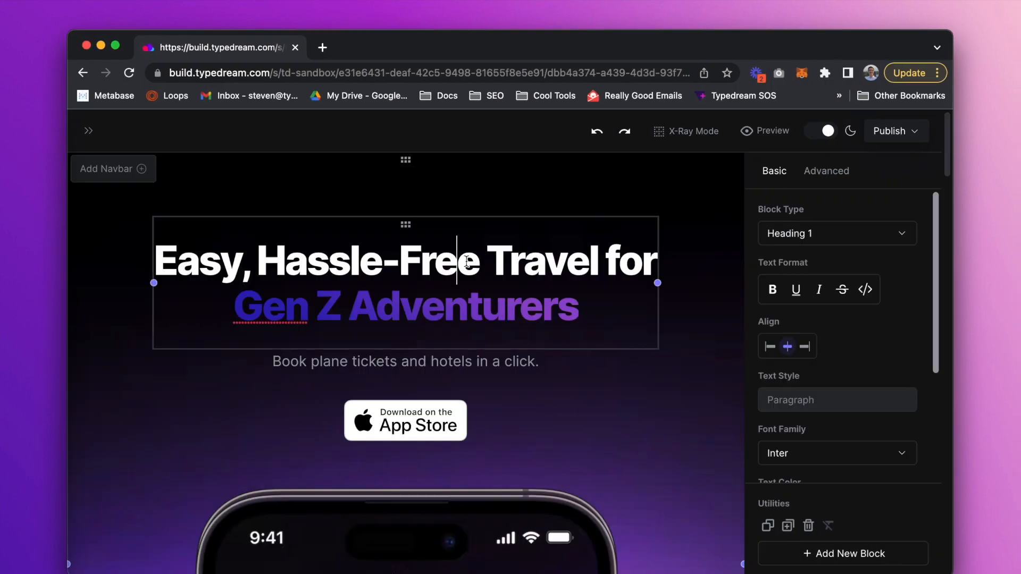
click(839, 181)
click(848, 346)
click(878, 394)
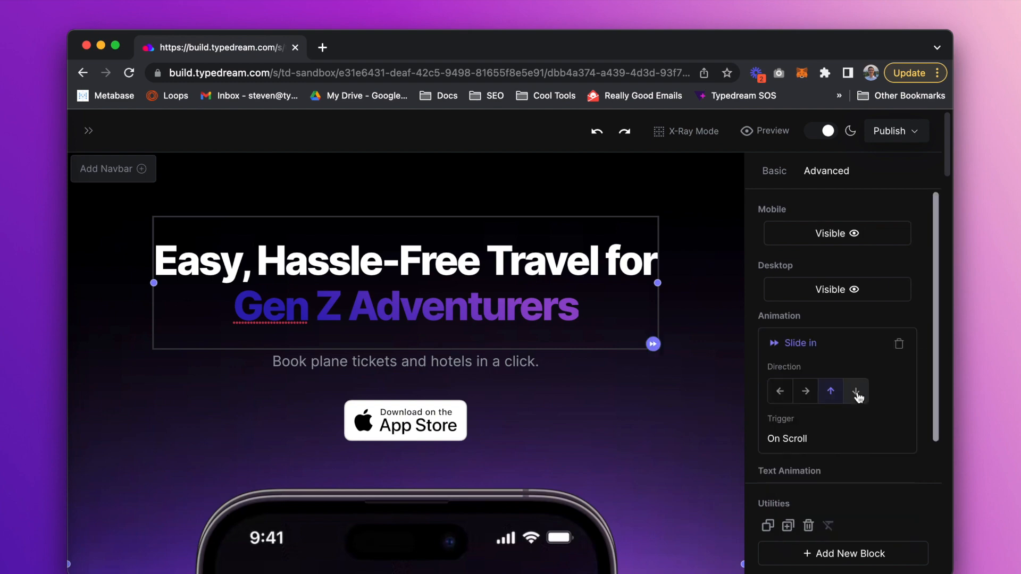
- Add Slide In animations to the "Book plane tickets and hotels in a click." text and the App Store badge, with the badge directed downward
click(529, 360)
click(850, 341)
click(856, 398)
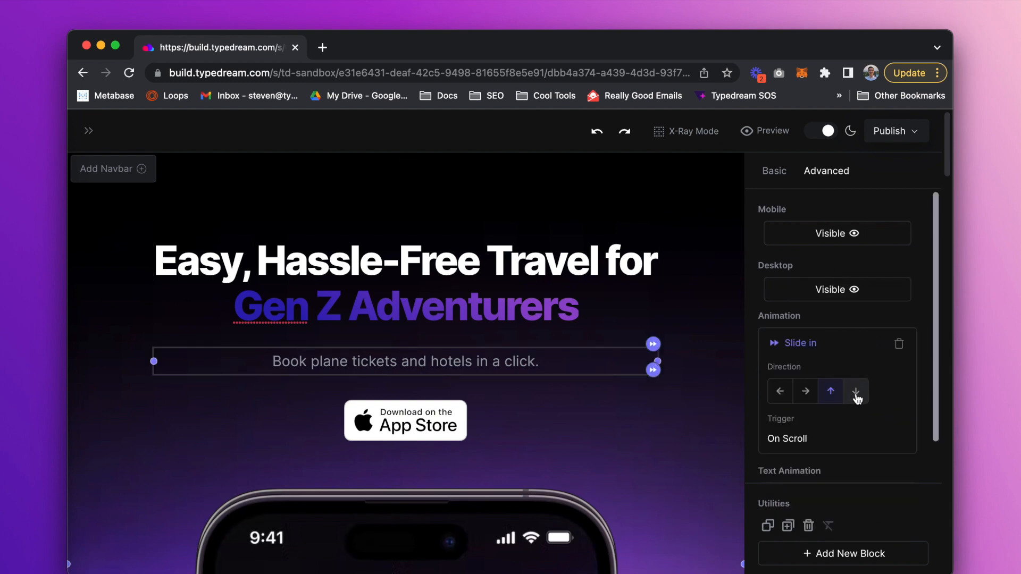
click(463, 422)
click(816, 345)
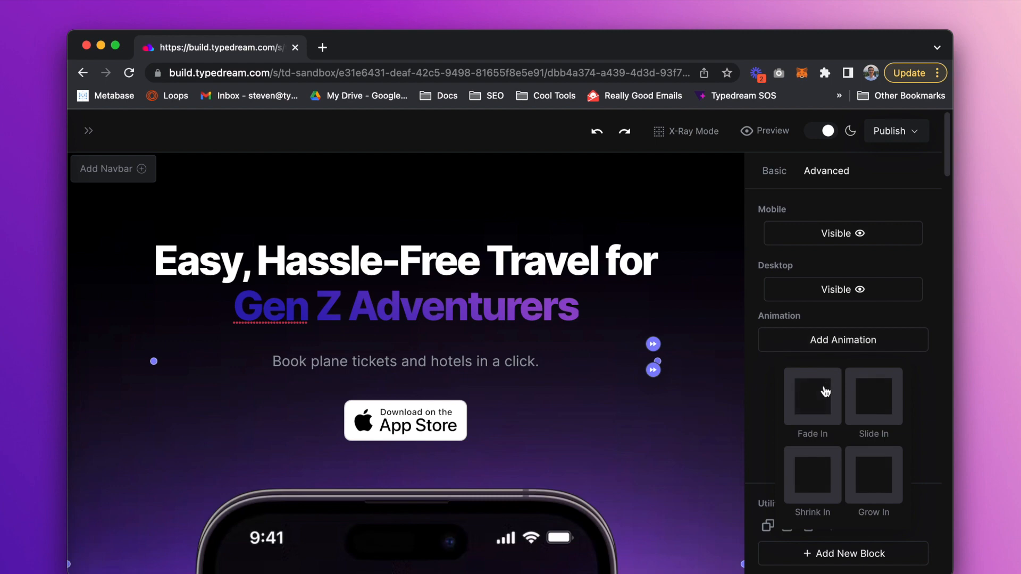
click(878, 402)
- Add an upward Slide In animation to the boarding passes phone mockup
scroll(542, 361, down, 10)
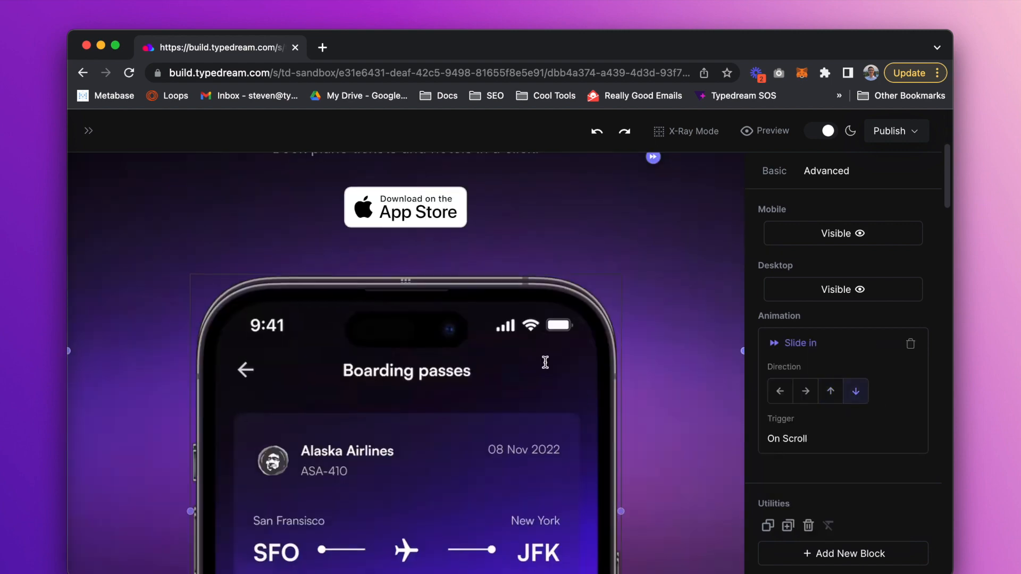
click(543, 360)
click(848, 347)
click(849, 404)
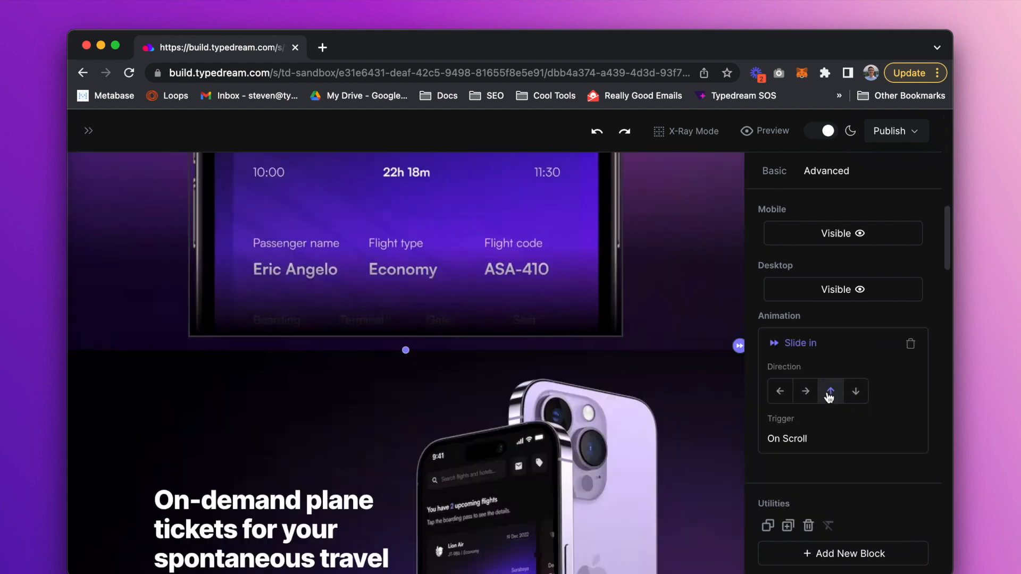
- Add Slide In animations to the heading and the description text of the on-demand plane tickets section
scroll(326, 310, down, 4)
click(842, 345)
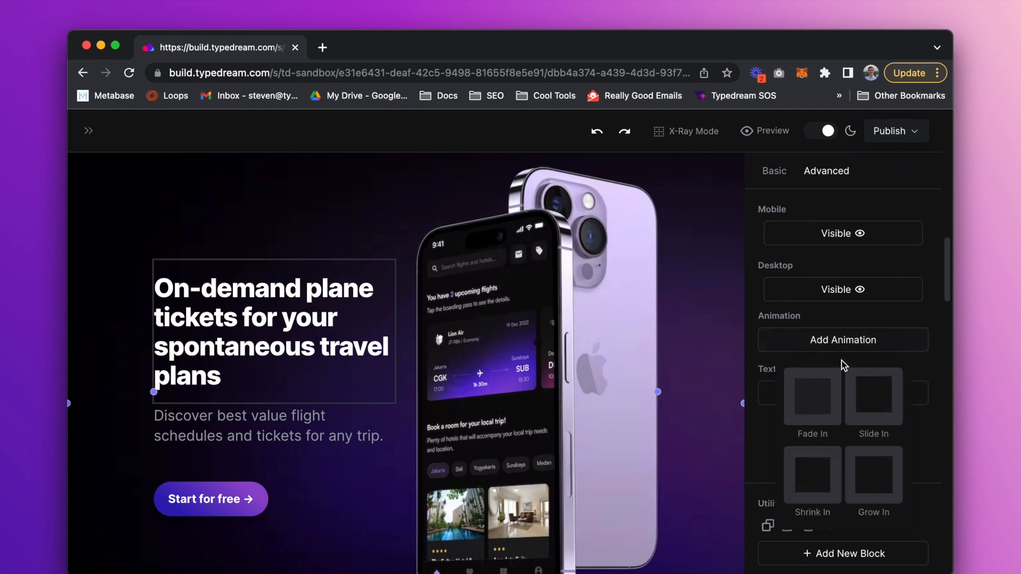
click(858, 384)
click(379, 435)
click(843, 340)
click(864, 396)
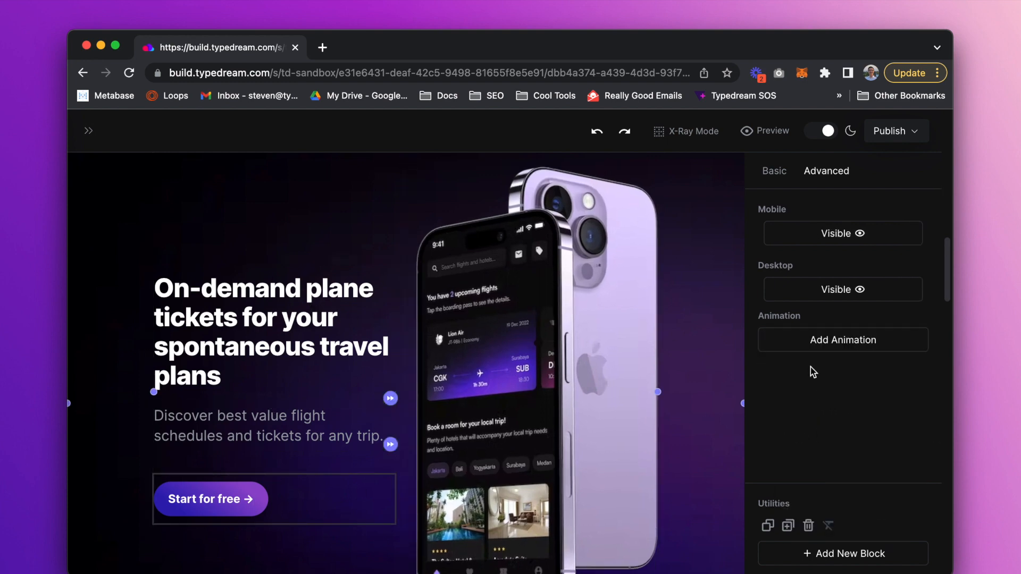
- Add Slide In animations to the "Start for free" button and the phones image of the on-demand plane tickets section
click(843, 342)
click(870, 396)
click(612, 402)
click(843, 342)
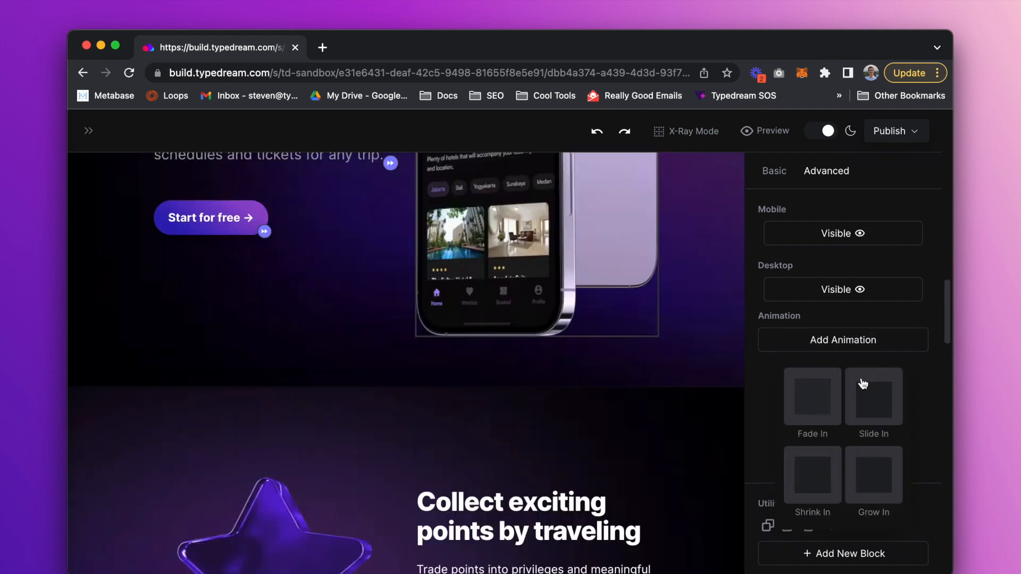
click(863, 381)
- Add a Slide In animation to the star image in the exciting points section
scroll(483, 358, down, 4)
click(303, 349)
click(843, 341)
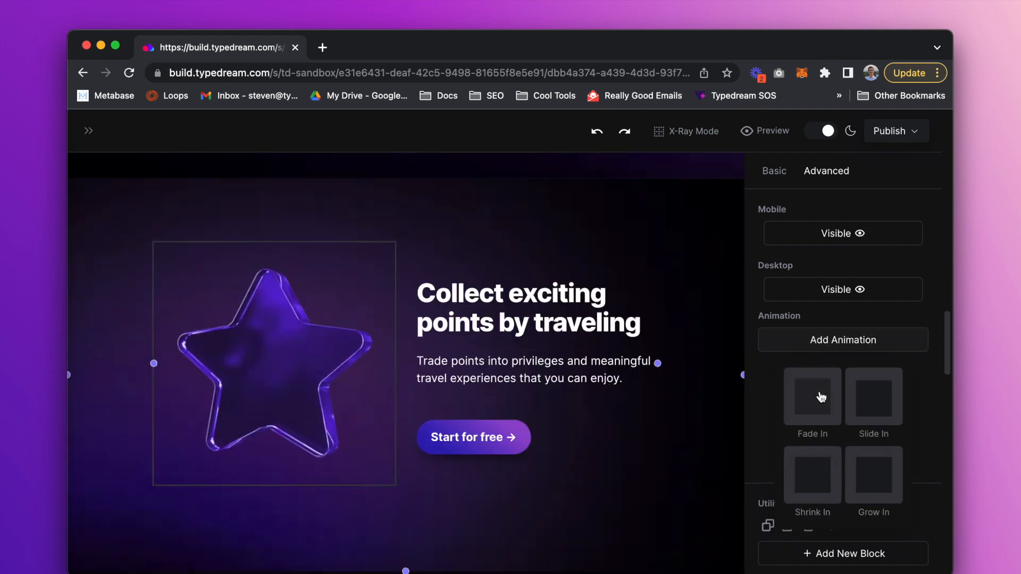
click(861, 404)
- Add Slide In animations to the "Collect exciting points by traveling" heading and the paragraph below it
click(559, 339)
click(843, 340)
click(870, 389)
click(649, 379)
click(843, 340)
click(863, 379)
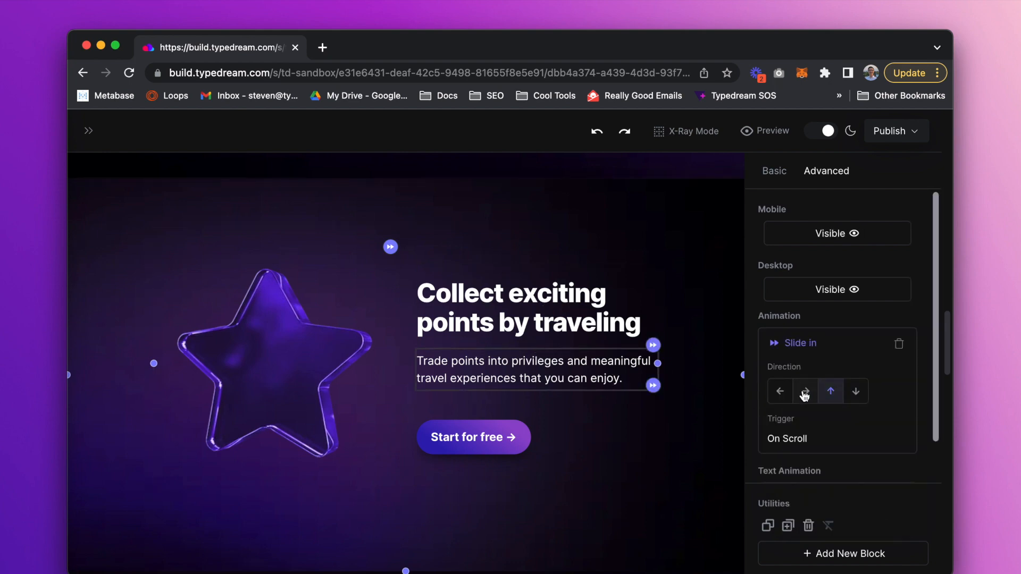
- Add a leftward Slide In animation to the "Start for free" button in the exciting points section
click(530, 430)
click(845, 341)
click(883, 409)
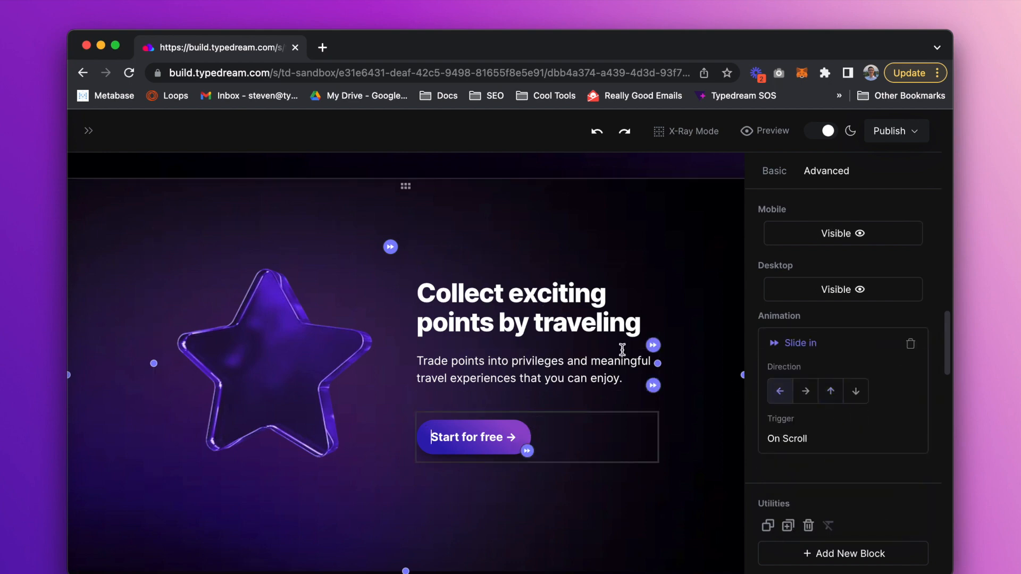
- Preview the landing page and look through its animated sections from the main heading down to the end
scroll(542, 337, down, 6)
scroll(542, 337, up, 20)
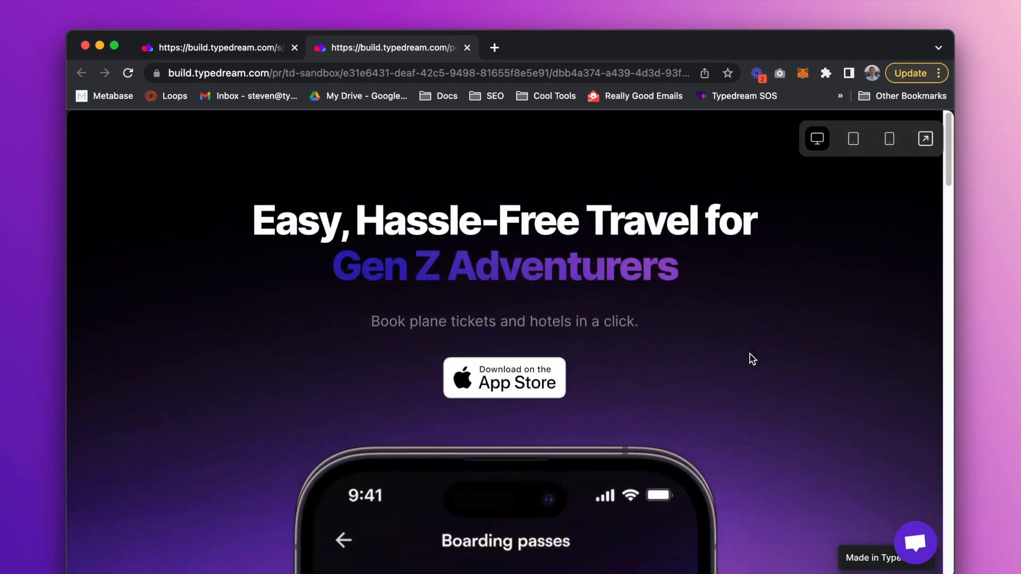
scroll(750, 354, down, 10)
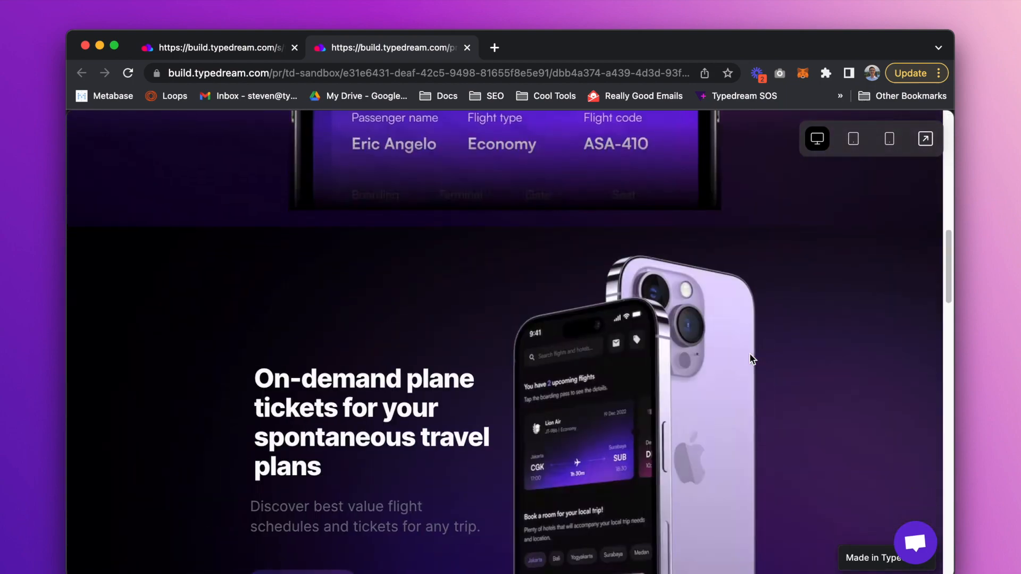
scroll(750, 354, down, 10)
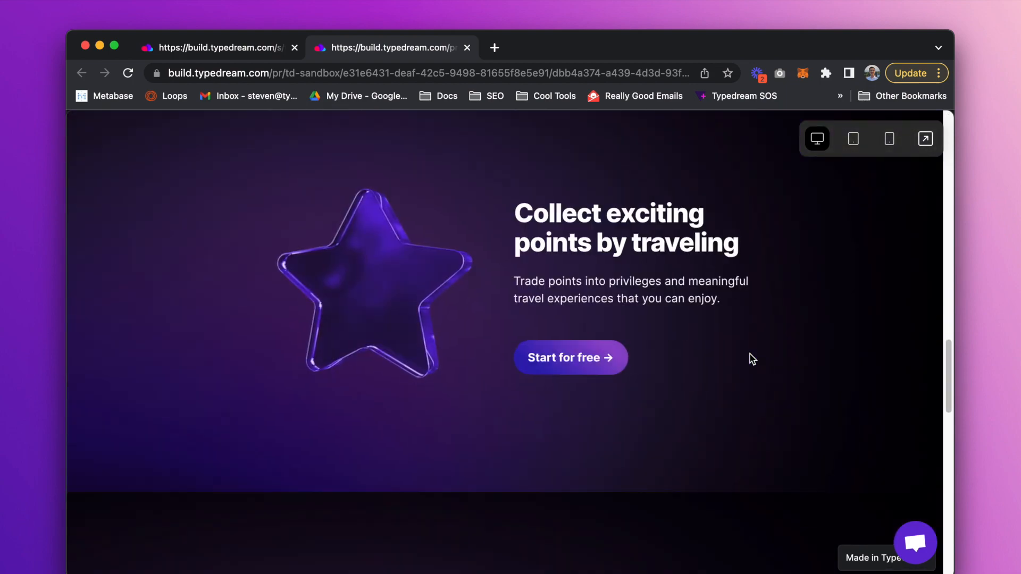
scroll(750, 354, down, 10)
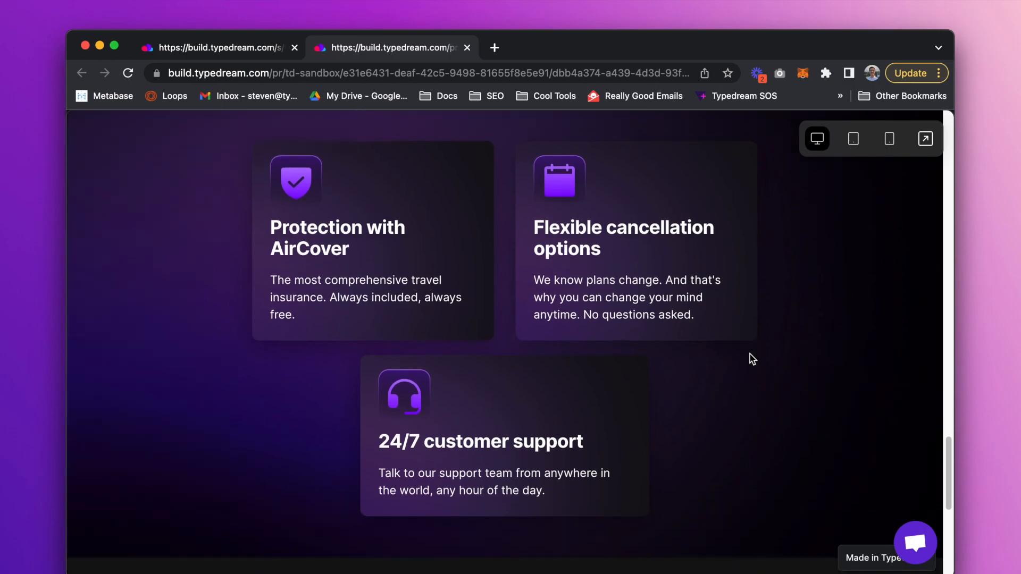
scroll(750, 354, down, 8)
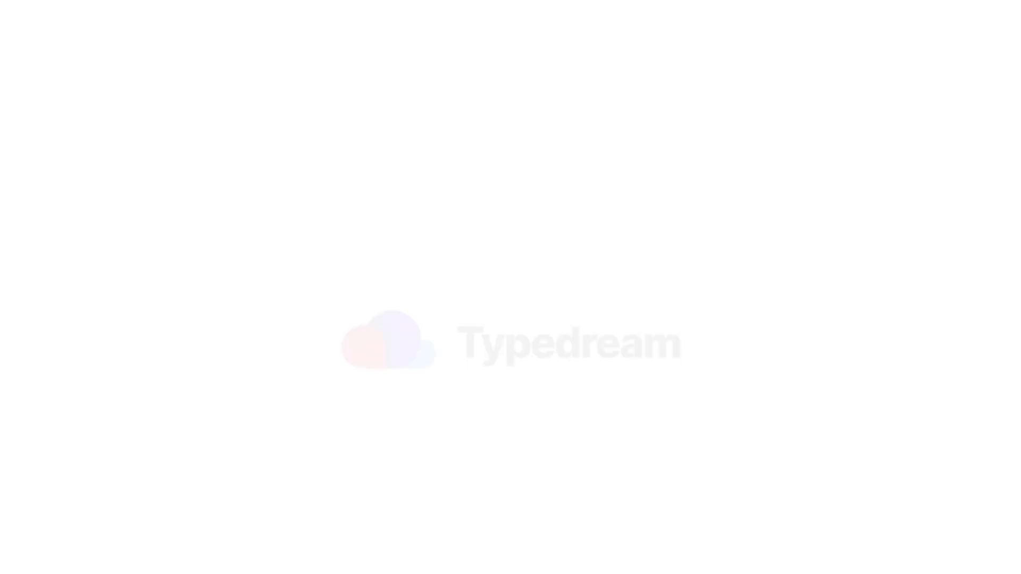